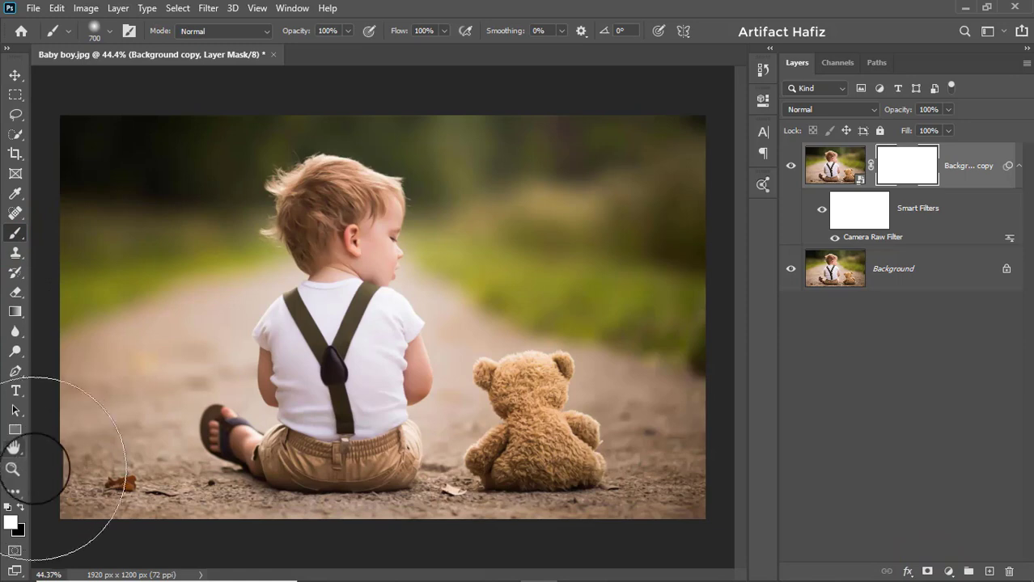
Step: Make black the foreground colour and set a Soft Round brush to 149 px with 0% hardness
{"action": "left_click", "coordinate": [20, 508]}
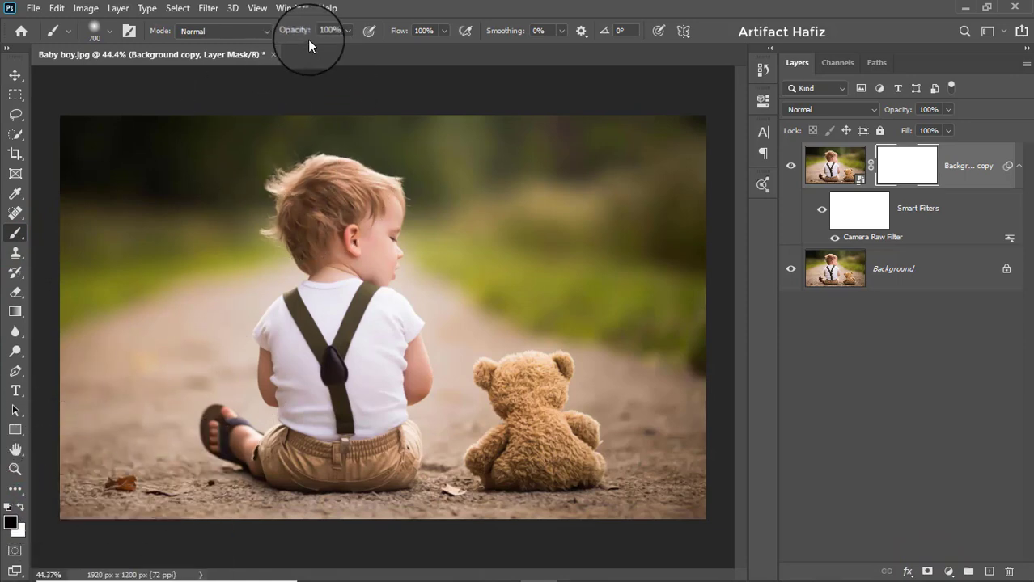
{"action": "left_click", "coordinate": [109, 31]}
{"action": "left_click", "coordinate": [51, 201]}
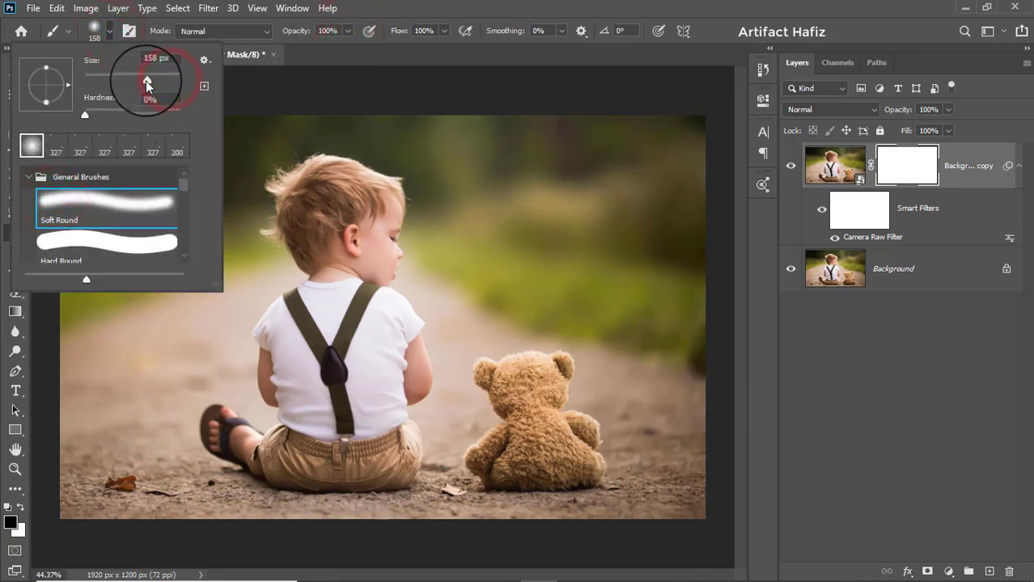
{"action": "left_click_drag", "start_coordinate": [147, 84], "coordinate": [144, 84]}
Step: Paint black on the Background copy layer's mask over the boy, the teddy bear and the foreground ground
{"action": "mouse_move", "coordinate": [307, 184]}
{"action": "left_mouse_down"}
{"action": "mouse_move", "coordinate": [319, 234]}
{"action": "mouse_move", "coordinate": [305, 180]}
{"action": "mouse_move", "coordinate": [335, 241]}
{"action": "mouse_move", "coordinate": [326, 207]}
{"action": "mouse_move", "coordinate": [357, 196]}
{"action": "mouse_move", "coordinate": [347, 229]}
{"action": "mouse_move", "coordinate": [344, 193]}
{"action": "mouse_move", "coordinate": [389, 231]}
{"action": "mouse_move", "coordinate": [328, 193]}
{"action": "mouse_move", "coordinate": [344, 266]}
{"action": "mouse_move", "coordinate": [301, 211]}
{"action": "mouse_move", "coordinate": [325, 290]}
{"action": "mouse_move", "coordinate": [316, 182]}
{"action": "mouse_move", "coordinate": [370, 207]}
{"action": "mouse_move", "coordinate": [289, 186]}
{"action": "mouse_move", "coordinate": [310, 167]}
{"action": "mouse_move", "coordinate": [389, 193]}
{"action": "mouse_move", "coordinate": [296, 180]}
{"action": "mouse_move", "coordinate": [281, 191]}
{"action": "mouse_move", "coordinate": [291, 242]}
{"action": "mouse_move", "coordinate": [320, 230]}
{"action": "mouse_move", "coordinate": [338, 306]}
{"action": "mouse_move", "coordinate": [358, 237]}
{"action": "mouse_move", "coordinate": [376, 217]}
{"action": "mouse_move", "coordinate": [370, 278]}
{"action": "mouse_move", "coordinate": [383, 190]}
{"action": "mouse_move", "coordinate": [381, 250]}
{"action": "mouse_move", "coordinate": [336, 248]}
{"action": "mouse_move", "coordinate": [366, 293]}
{"action": "mouse_move", "coordinate": [339, 277]}
{"action": "mouse_move", "coordinate": [299, 400]}
{"action": "mouse_move", "coordinate": [290, 294]}
{"action": "mouse_move", "coordinate": [277, 316]}
{"action": "mouse_move", "coordinate": [272, 451]}
{"action": "mouse_move", "coordinate": [213, 429]}
{"action": "mouse_move", "coordinate": [341, 474]}
{"action": "mouse_move", "coordinate": [248, 454]}
{"action": "mouse_move", "coordinate": [408, 464]}
{"action": "mouse_move", "coordinate": [350, 434]}
{"action": "mouse_move", "coordinate": [334, 458]}
{"action": "mouse_move", "coordinate": [346, 381]}
{"action": "mouse_move", "coordinate": [309, 400]}
{"action": "mouse_move", "coordinate": [313, 286]}
{"action": "mouse_move", "coordinate": [308, 393]}
{"action": "mouse_move", "coordinate": [282, 301]}
{"action": "mouse_move", "coordinate": [330, 371]}
{"action": "mouse_move", "coordinate": [324, 272]}
{"action": "mouse_move", "coordinate": [327, 314]}
{"action": "mouse_move", "coordinate": [339, 269]}
{"action": "mouse_move", "coordinate": [382, 321]}
{"action": "mouse_move", "coordinate": [387, 416]}
{"action": "mouse_move", "coordinate": [404, 373]}
{"action": "mouse_move", "coordinate": [392, 397]}
{"action": "mouse_move", "coordinate": [293, 462]}
{"action": "mouse_move", "coordinate": [431, 466]}
{"action": "mouse_move", "coordinate": [508, 381]}
{"action": "mouse_move", "coordinate": [484, 385]}
{"action": "mouse_move", "coordinate": [535, 366]}
{"action": "mouse_move", "coordinate": [555, 428]}
{"action": "mouse_move", "coordinate": [593, 446]}
{"action": "mouse_move", "coordinate": [507, 468]}
{"action": "mouse_move", "coordinate": [106, 473]}
{"action": "mouse_move", "coordinate": [473, 496]}
{"action": "mouse_move", "coordinate": [111, 484]}
{"action": "mouse_move", "coordinate": [472, 508]}
{"action": "mouse_move", "coordinate": [76, 496]}
{"action": "mouse_move", "coordinate": [687, 498]}
{"action": "mouse_move", "coordinate": [453, 490]}
{"action": "mouse_move", "coordinate": [571, 494]}
{"action": "mouse_move", "coordinate": [405, 474]}
{"action": "mouse_move", "coordinate": [718, 478]}
{"action": "mouse_move", "coordinate": [67, 453]}
{"action": "mouse_move", "coordinate": [712, 443]}
{"action": "mouse_move", "coordinate": [674, 439]}
{"action": "left_mouse_up"}
{"action": "mouse_move", "coordinate": [198, 455]}
{"action": "left_mouse_down"}
{"action": "mouse_move", "coordinate": [607, 460]}
{"action": "mouse_move", "coordinate": [317, 409]}
{"action": "mouse_move", "coordinate": [344, 327]}
{"action": "mouse_move", "coordinate": [360, 355]}
{"action": "left_mouse_up"}
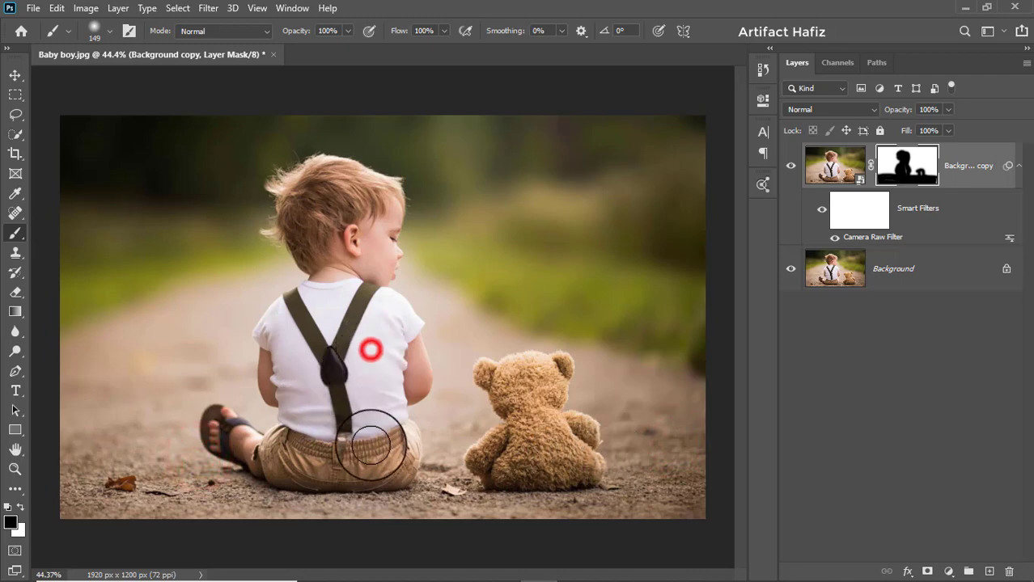
{"action": "mouse_move", "coordinate": [528, 395]}
{"action": "left_mouse_down"}
{"action": "mouse_move", "coordinate": [538, 465]}
{"action": "mouse_move", "coordinate": [532, 378]}
{"action": "mouse_move", "coordinate": [544, 445]}
{"action": "mouse_move", "coordinate": [511, 368]}
{"action": "mouse_move", "coordinate": [540, 367]}
{"action": "mouse_move", "coordinate": [495, 394]}
{"action": "left_mouse_up"}
{"action": "left_click", "coordinate": [531, 374]}
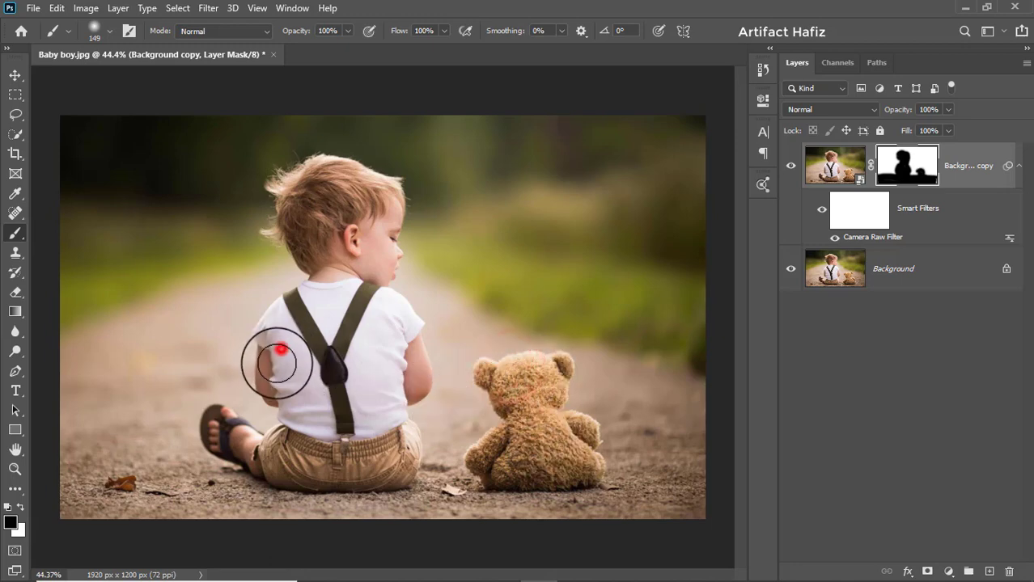
{"action": "left_click_drag", "start_coordinate": [397, 346], "coordinate": [387, 411]}
{"action": "mouse_move", "coordinate": [330, 208]}
{"action": "left_mouse_down"}
{"action": "mouse_move", "coordinate": [331, 264]}
{"action": "mouse_move", "coordinate": [350, 212]}
{"action": "left_mouse_up"}
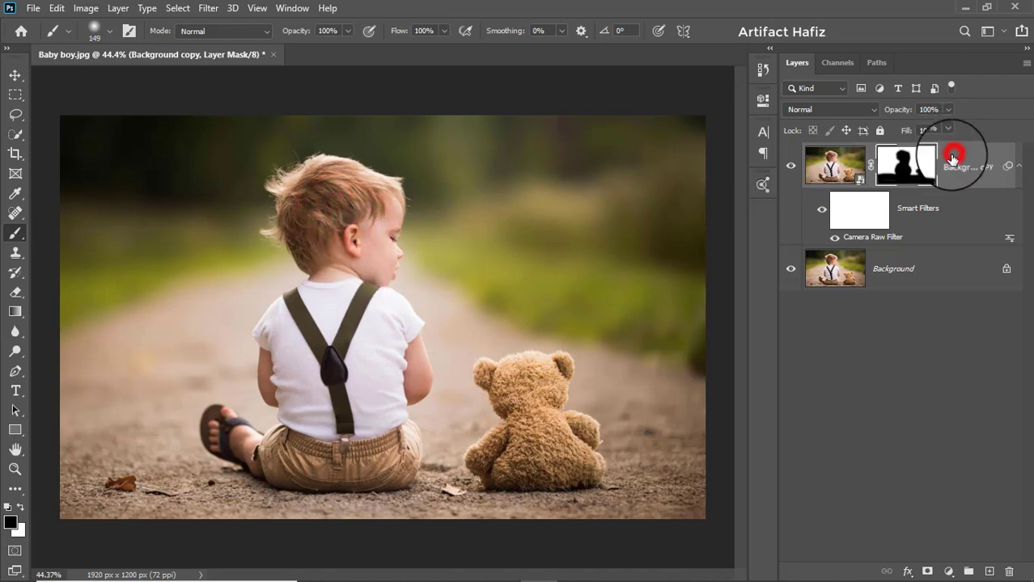
Step: Add a new layer above Background copy and set the foreground colour to light orange ffd29e
{"action": "left_click", "coordinate": [953, 159]}
{"action": "left_click", "coordinate": [987, 570]}
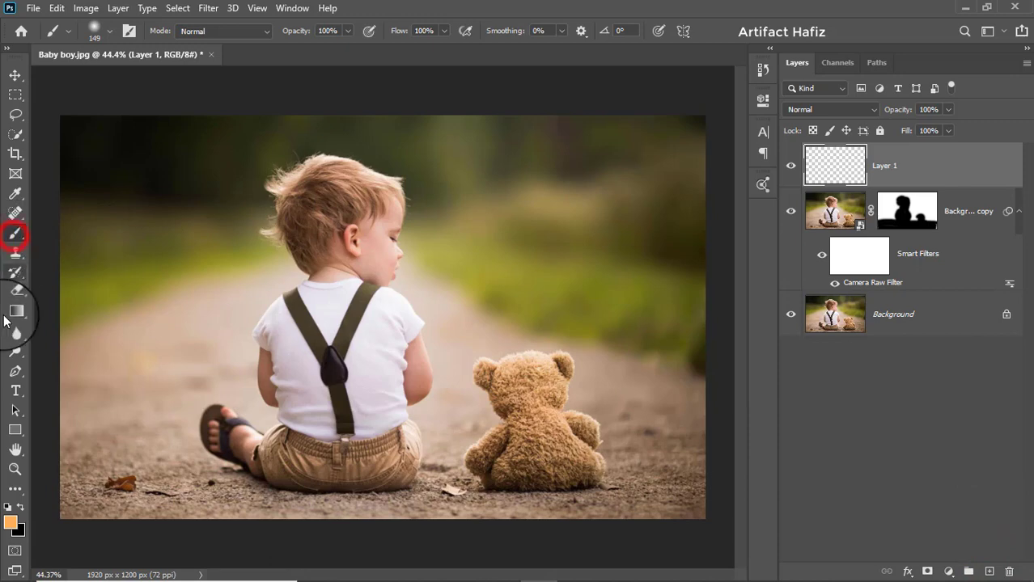
{"action": "left_click", "coordinate": [11, 523]}
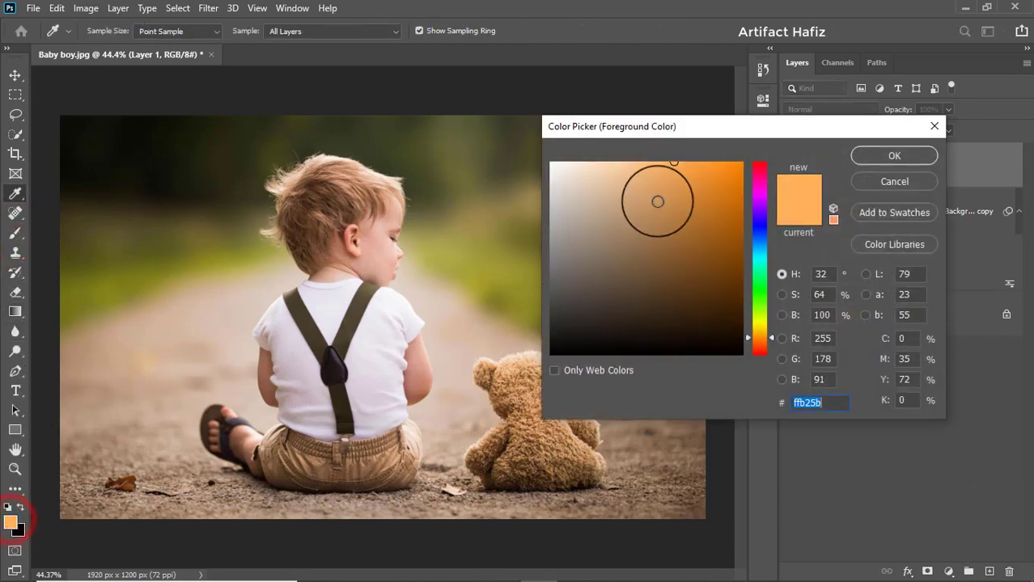
{"action": "left_click_drag", "start_coordinate": [652, 177], "coordinate": [624, 155]}
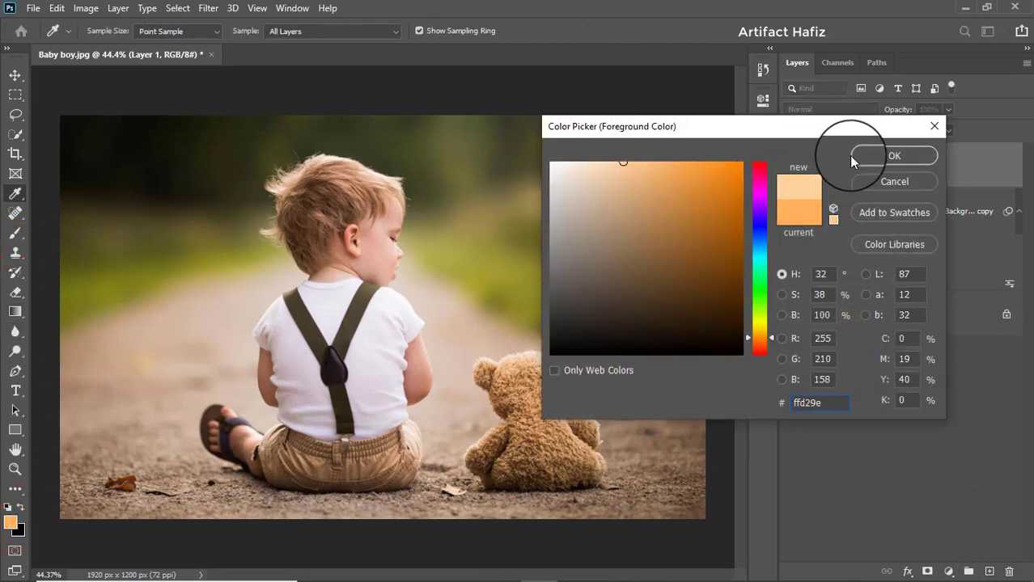
{"action": "left_click", "coordinate": [893, 156]}
Step: Paint a single soft light-orange spot with a 600 px brush near the boy's shoulder on the new layer
{"action": "key", "text": "b"}
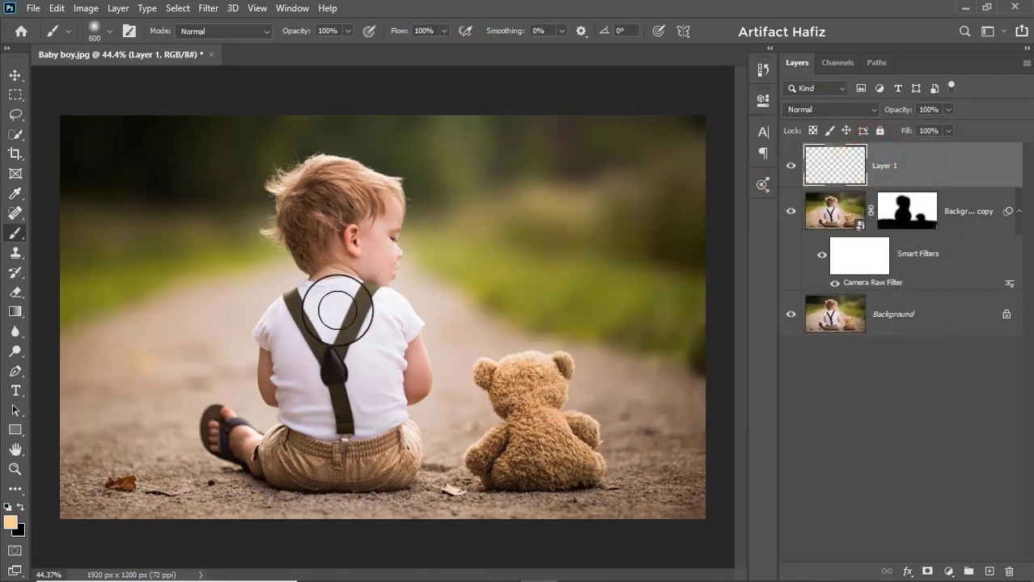
{"action": "key", "text": "bracketright"}
{"action": "key", "text": "bracketright"}
{"action": "left_click", "coordinate": [392, 304]}
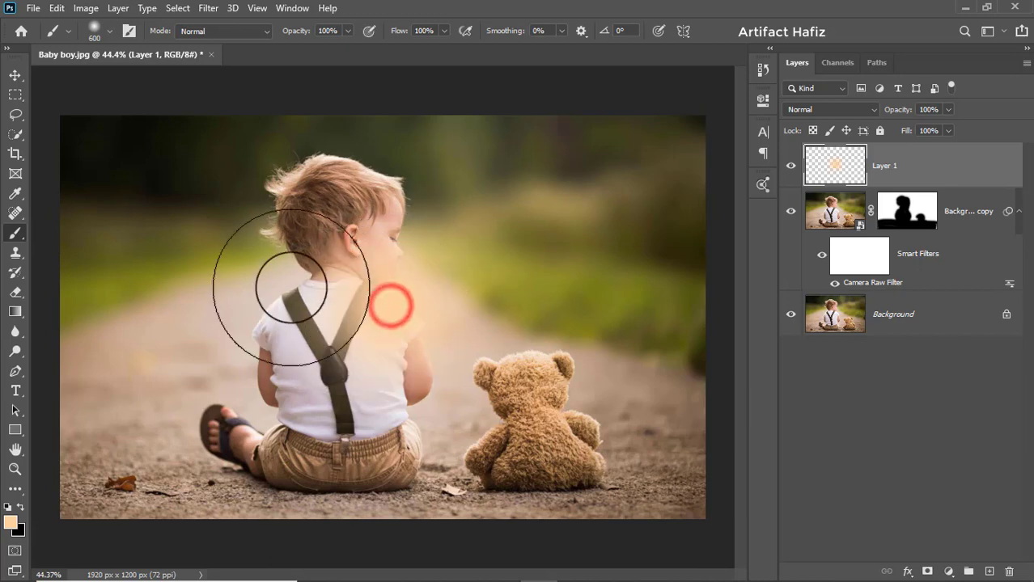
Step: Set the blend mode of the glow layer to Screen
{"action": "left_click", "coordinate": [15, 75]}
{"action": "left_click", "coordinate": [801, 109]}
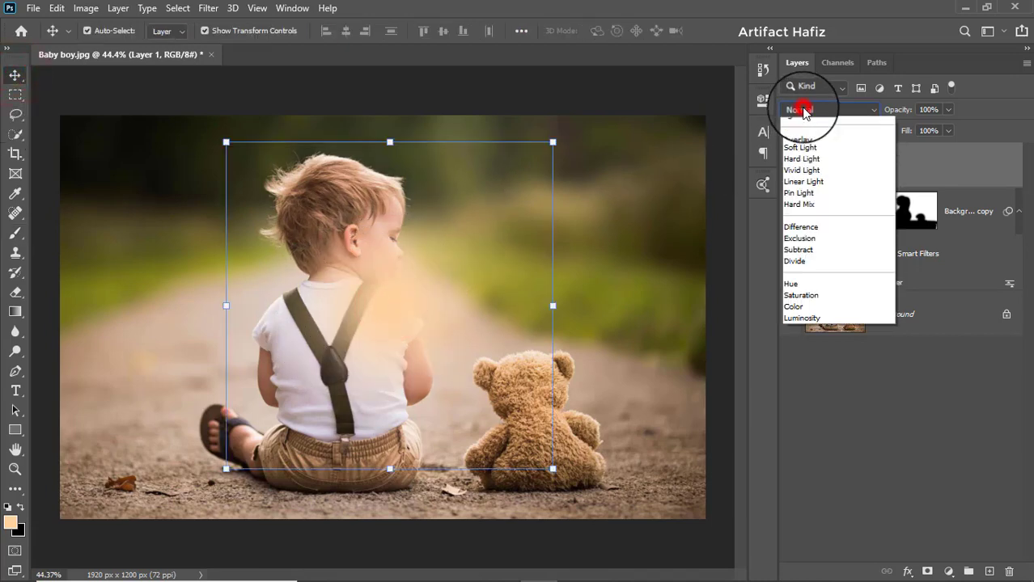
{"action": "left_click", "coordinate": [801, 230]}
Step: Scale the glow to about 236.5% and place it at the upper edge of the photo, right of the boy's head
{"action": "left_click_drag", "start_coordinate": [379, 301], "coordinate": [520, 104]}
{"action": "left_click_drag", "start_coordinate": [530, 279], "coordinate": [463, 549]}
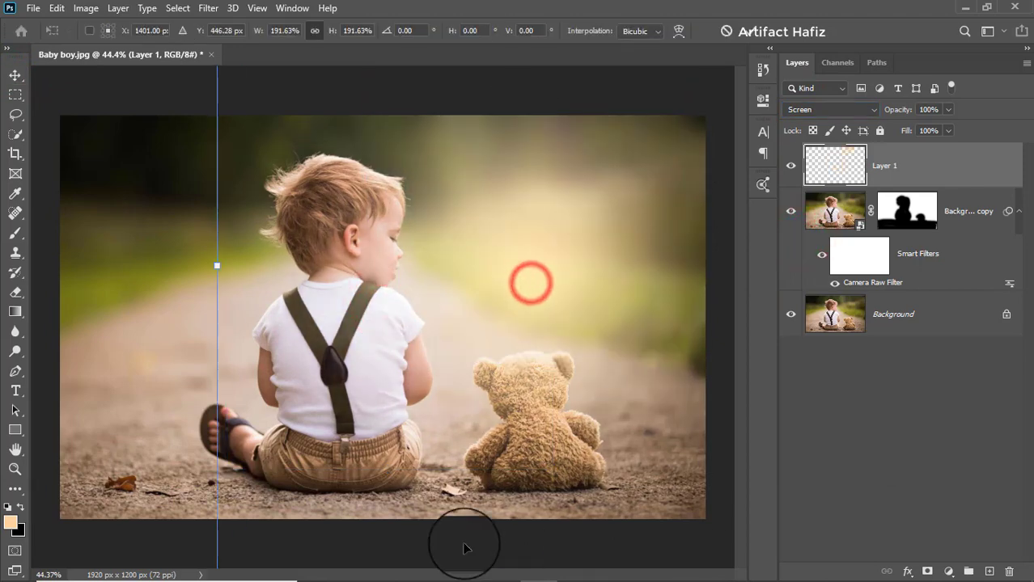
{"action": "left_click_drag", "start_coordinate": [466, 455], "coordinate": [398, 281]}
{"action": "left_click_drag", "start_coordinate": [465, 395], "coordinate": [466, 372]}
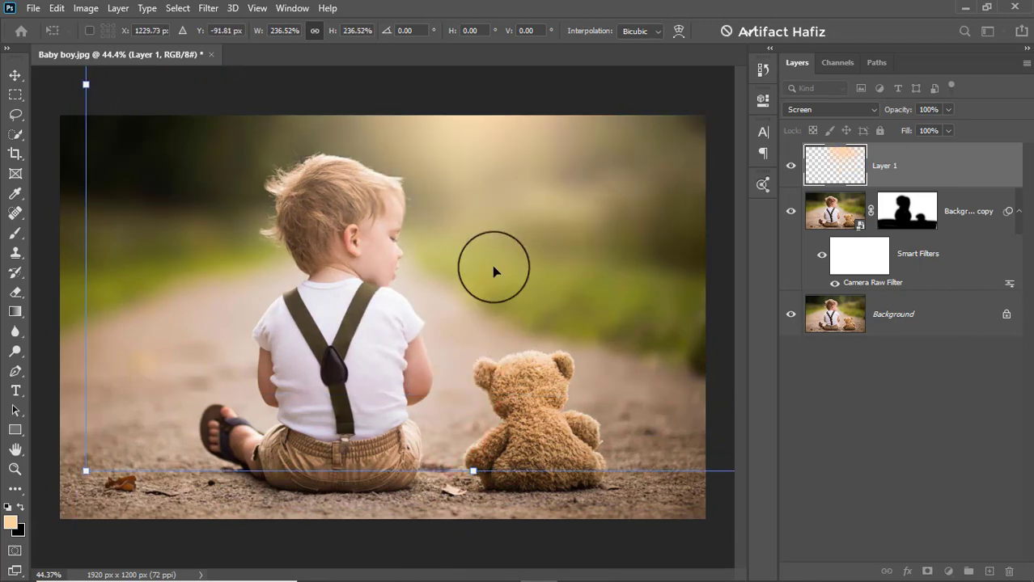
{"action": "left_click", "coordinate": [749, 31]}
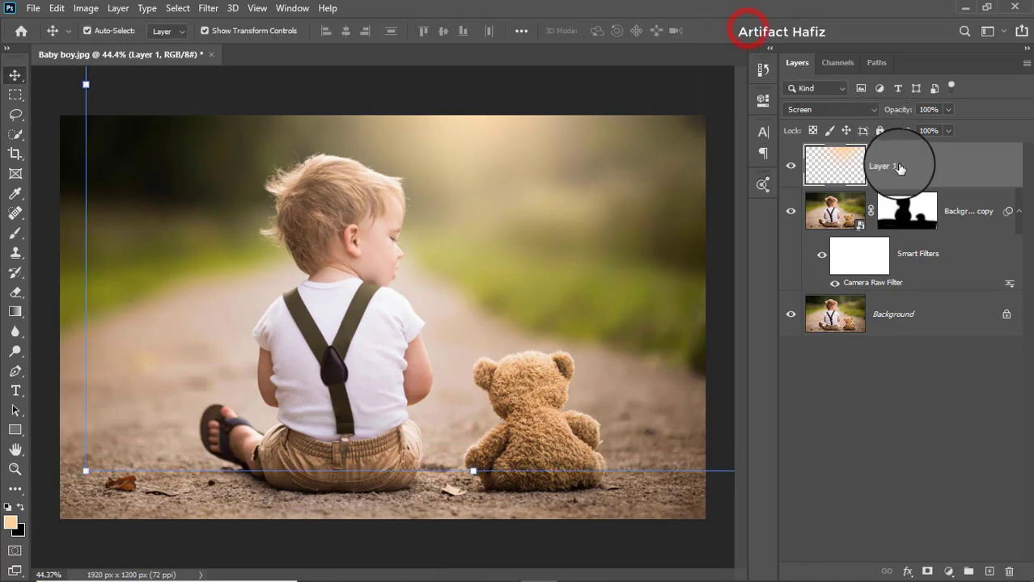
Step: Add a layer mask to Layer 1 and set the black brush to 120 px at 14% opacity
{"action": "left_click", "coordinate": [898, 165]}
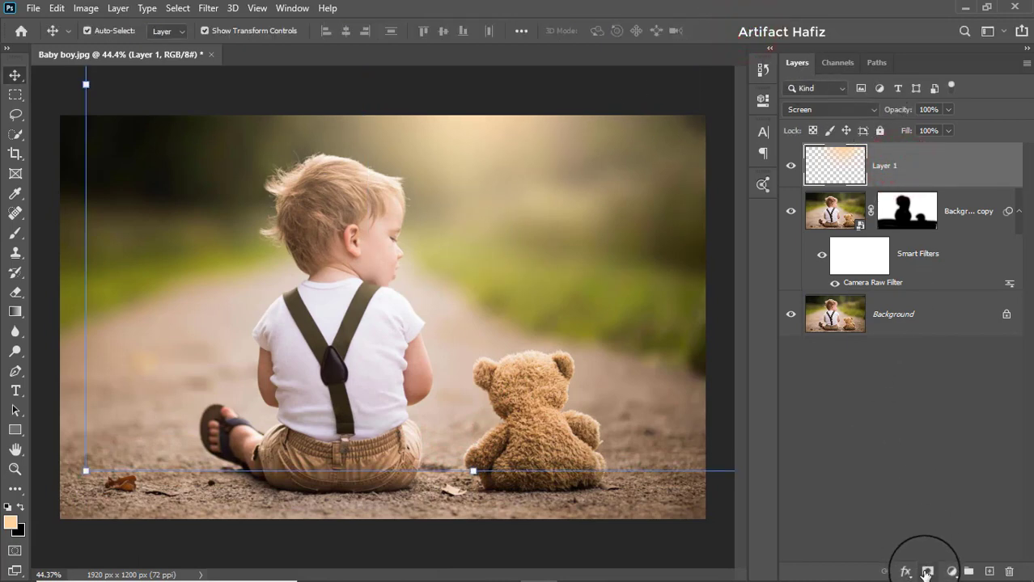
{"action": "left_click", "coordinate": [926, 572]}
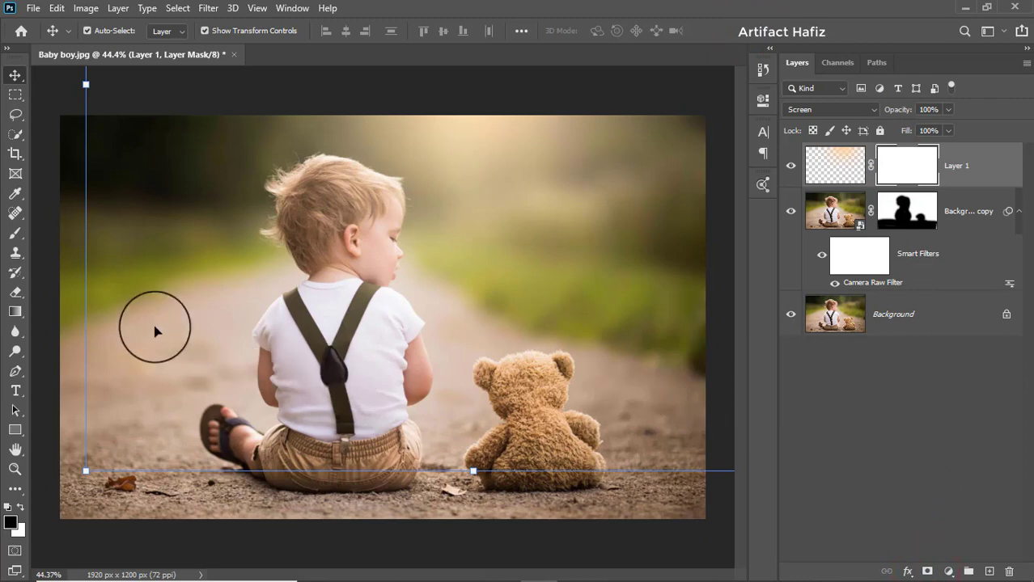
{"action": "left_click", "coordinate": [15, 234]}
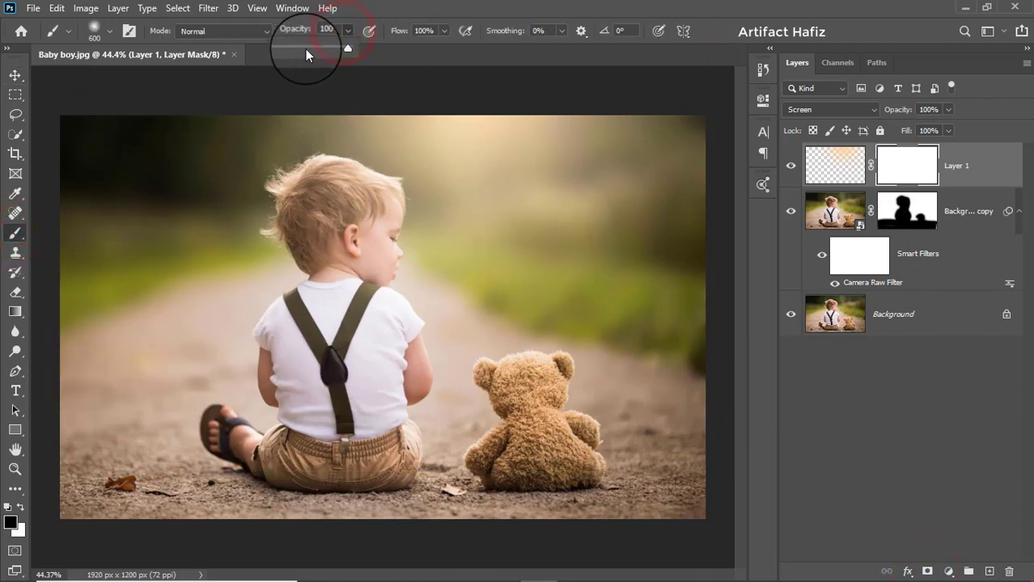
{"action": "left_click_drag", "start_coordinate": [312, 50], "coordinate": [313, 47]}
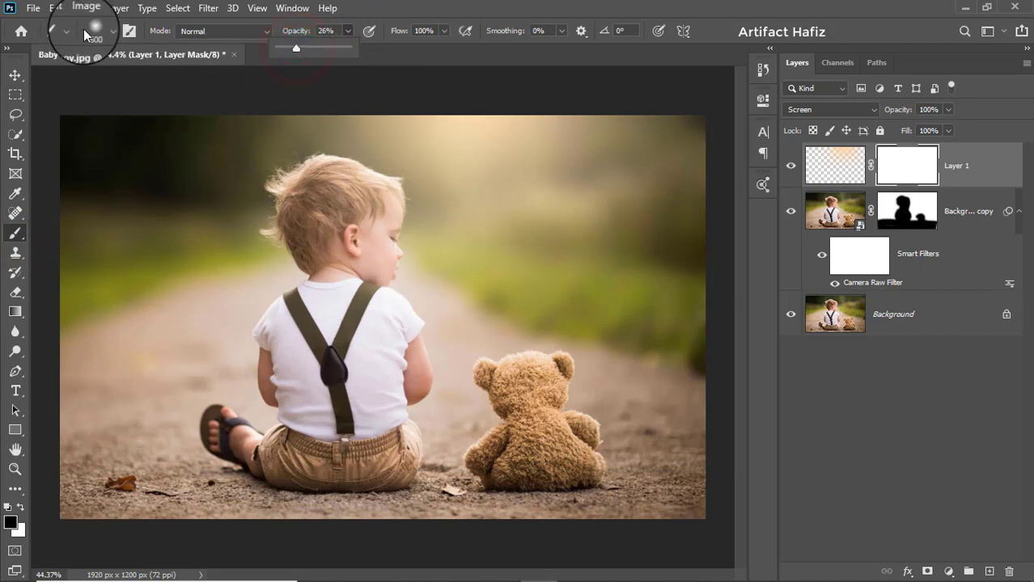
{"action": "left_click", "coordinate": [108, 34]}
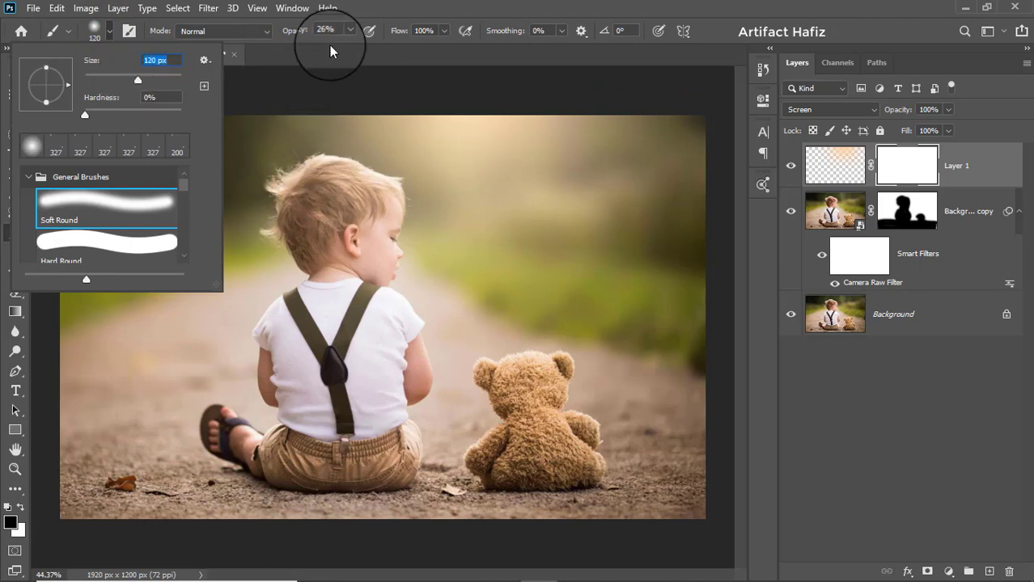
{"action": "left_click_drag", "start_coordinate": [345, 32], "coordinate": [339, 47]}
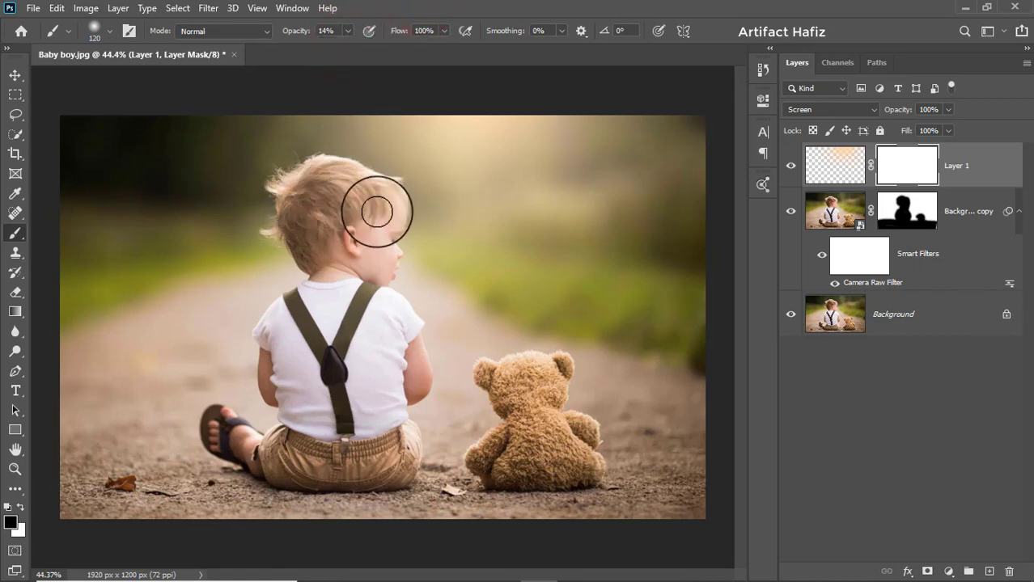
Step: Brush over the boy's head, face and back and the teddy bear on Layer 1's mask to reduce the glow there
{"action": "mouse_move", "coordinate": [376, 212]}
{"action": "left_mouse_down"}
{"action": "mouse_move", "coordinate": [383, 254]}
{"action": "mouse_move", "coordinate": [379, 219]}
{"action": "mouse_move", "coordinate": [374, 292]}
{"action": "mouse_move", "coordinate": [358, 203]}
{"action": "mouse_move", "coordinate": [381, 196]}
{"action": "mouse_move", "coordinate": [376, 254]}
{"action": "mouse_move", "coordinate": [374, 236]}
{"action": "mouse_move", "coordinate": [346, 235]}
{"action": "mouse_move", "coordinate": [358, 300]}
{"action": "left_mouse_up"}
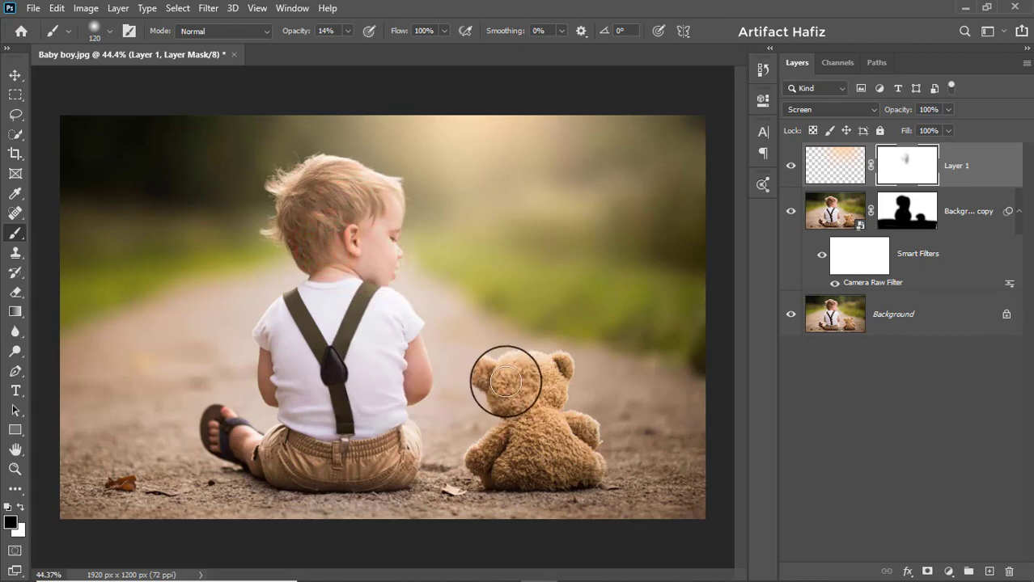
{"action": "left_click_drag", "start_coordinate": [506, 381], "coordinate": [535, 414]}
{"action": "mouse_move", "coordinate": [368, 203]}
{"action": "left_mouse_down"}
{"action": "mouse_move", "coordinate": [383, 246]}
{"action": "mouse_move", "coordinate": [362, 287]}
{"action": "mouse_move", "coordinate": [374, 238]}
{"action": "mouse_move", "coordinate": [362, 301]}
{"action": "mouse_move", "coordinate": [385, 224]}
{"action": "mouse_move", "coordinate": [376, 232]}
{"action": "left_mouse_up"}
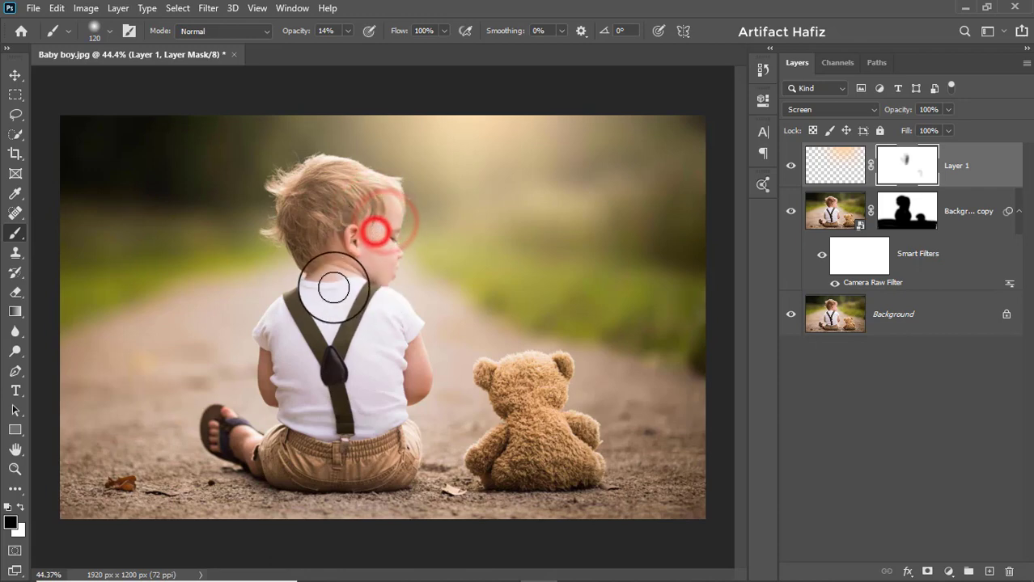
{"action": "mouse_move", "coordinate": [346, 294]}
{"action": "left_mouse_down"}
{"action": "mouse_move", "coordinate": [391, 379]}
{"action": "mouse_move", "coordinate": [391, 347]}
{"action": "mouse_move", "coordinate": [397, 386]}
{"action": "left_mouse_up"}
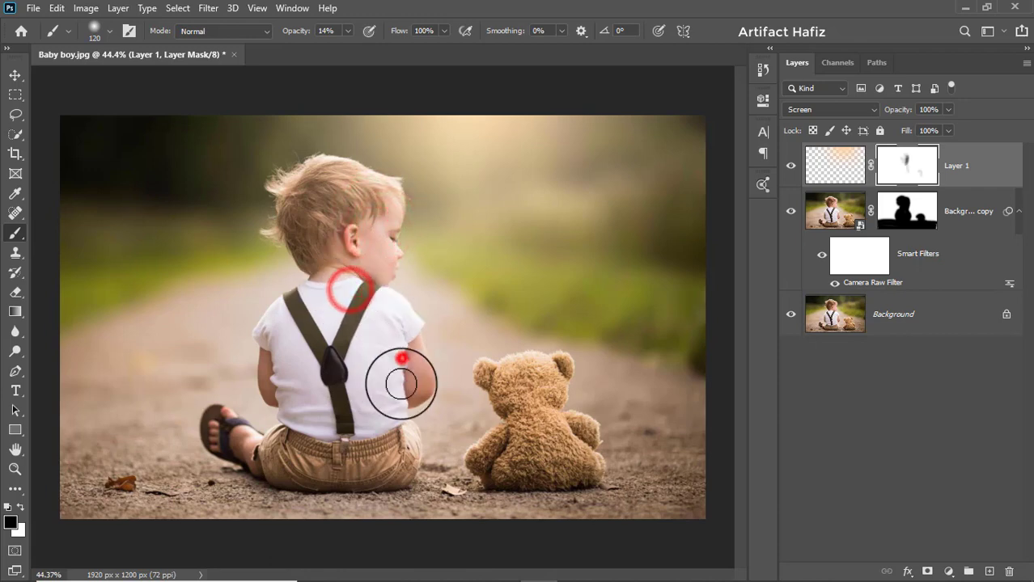
Step: Add a Color Lookup adjustment layer above Layer 1 using the Soft_Warming.look 3D LUT
{"action": "left_click", "coordinate": [960, 172]}
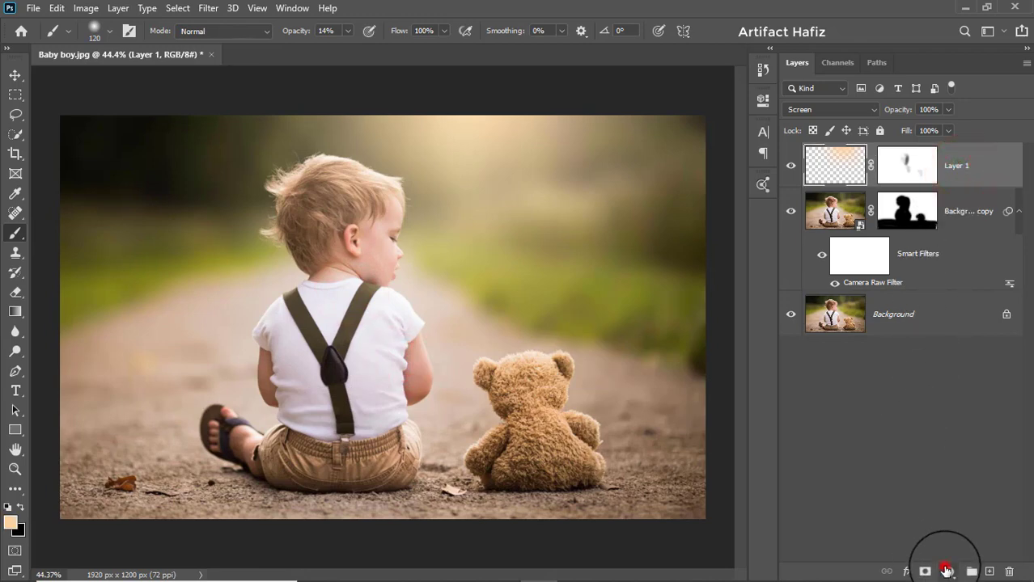
{"action": "left_click", "coordinate": [946, 571]}
{"action": "left_click", "coordinate": [942, 485]}
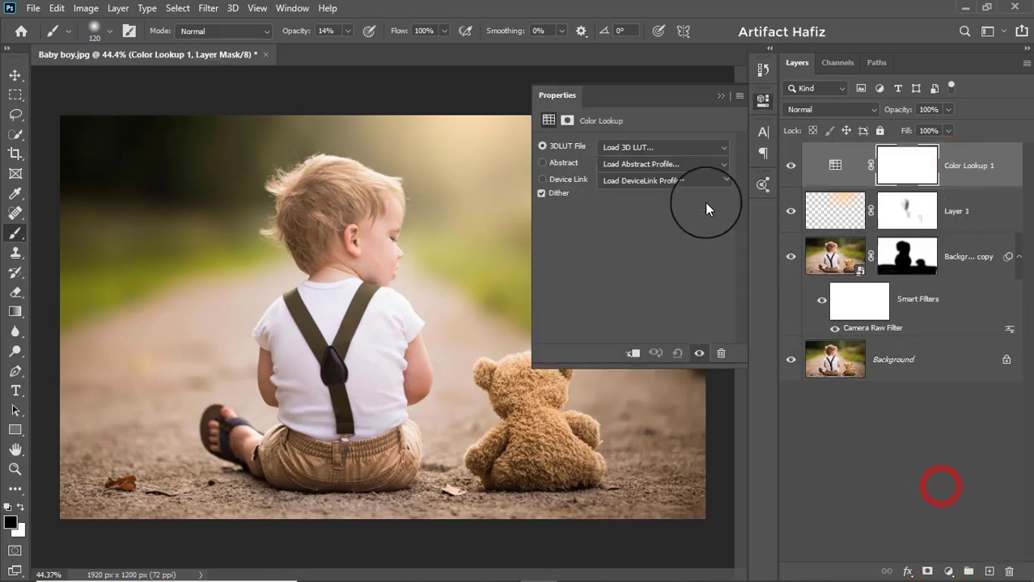
{"action": "left_click", "coordinate": [645, 144]}
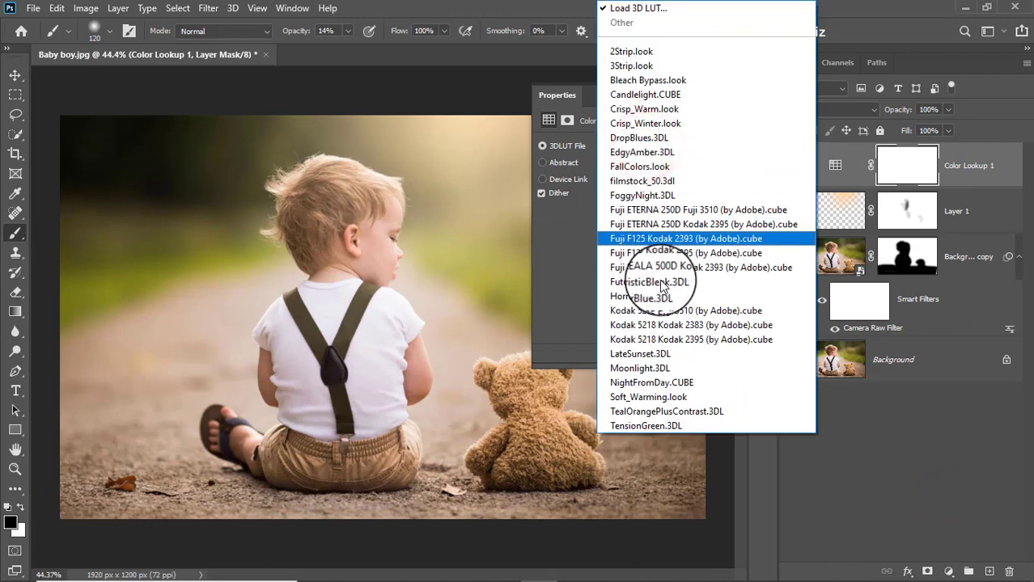
{"action": "left_click", "coordinate": [657, 398]}
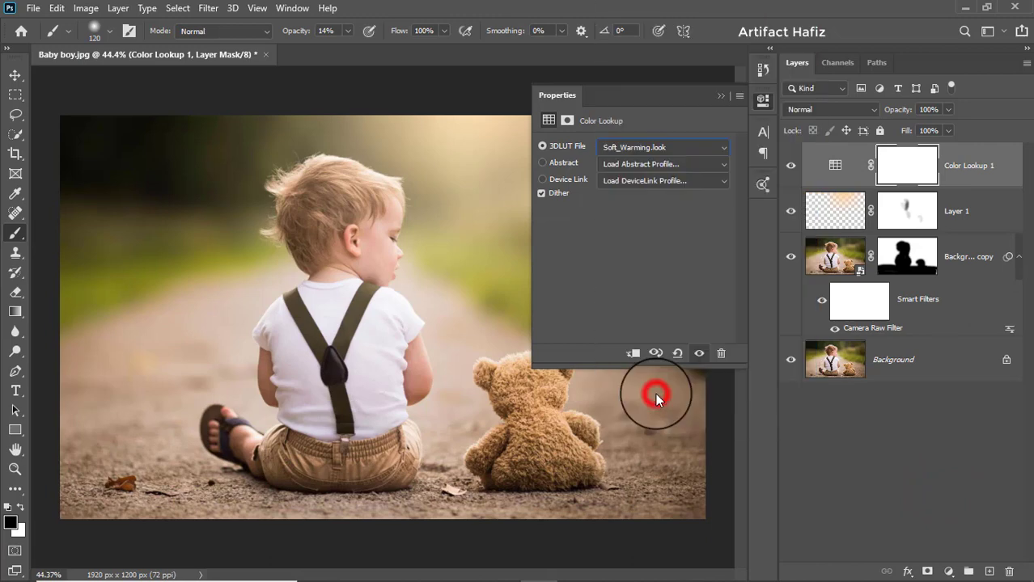
{"action": "left_click", "coordinate": [723, 95]}
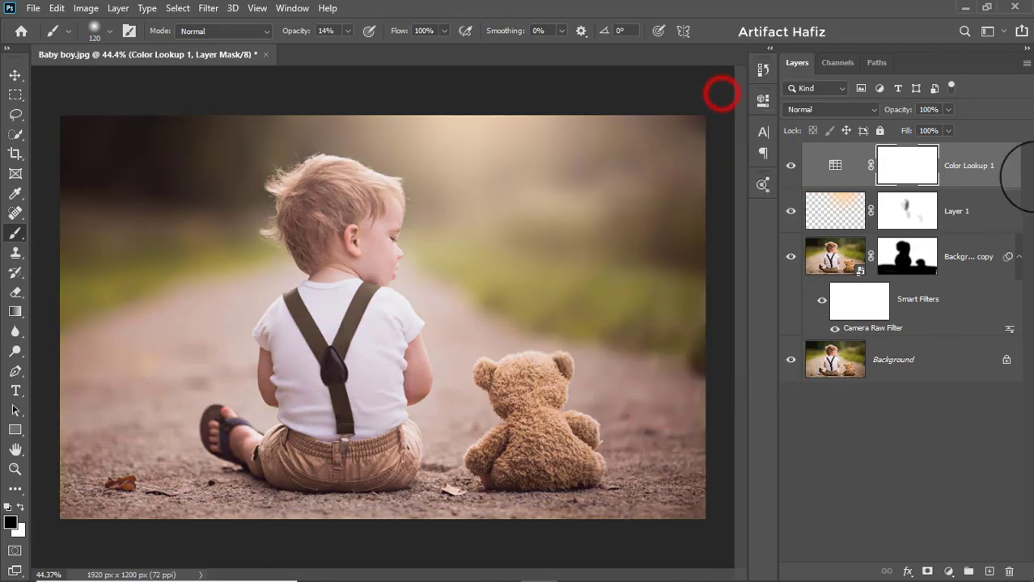
Step: Set the Color Lookup layer's blend mode to Luminosity, keeping its opacity at 100%
{"action": "left_click", "coordinate": [976, 175]}
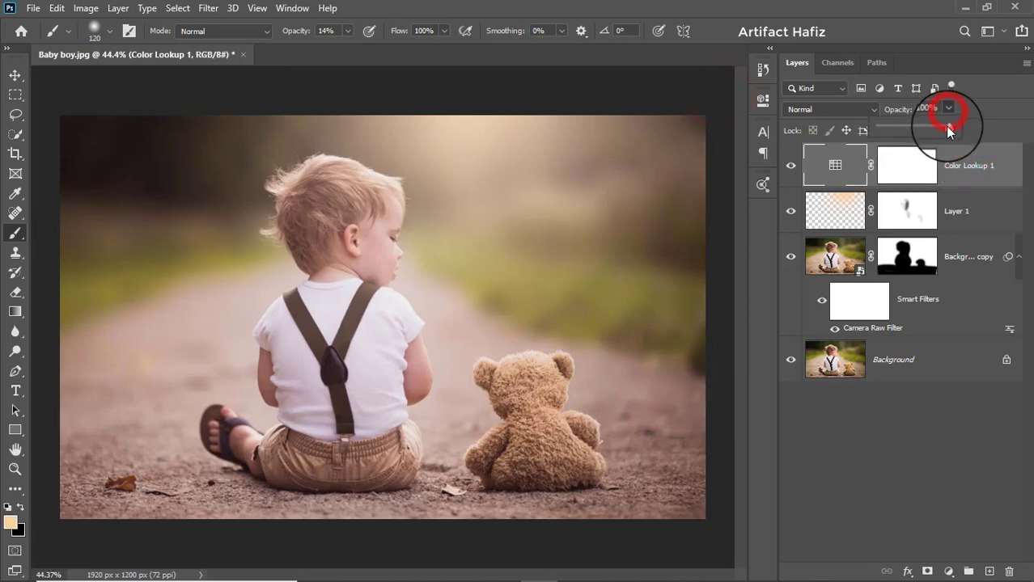
{"action": "left_click_drag", "start_coordinate": [920, 132], "coordinate": [954, 132]}
{"action": "left_click", "coordinate": [956, 165]}
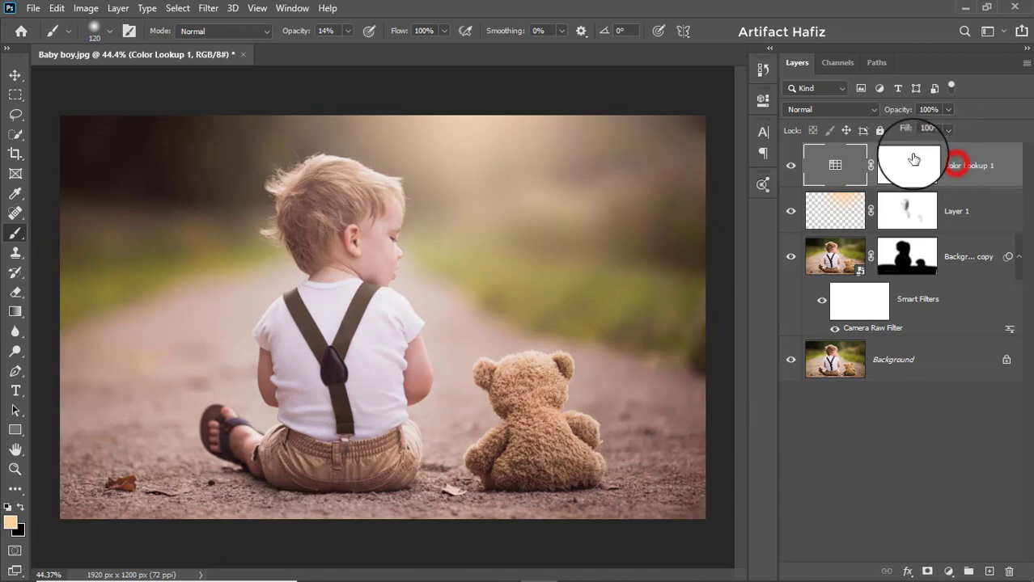
{"action": "left_click", "coordinate": [832, 110]}
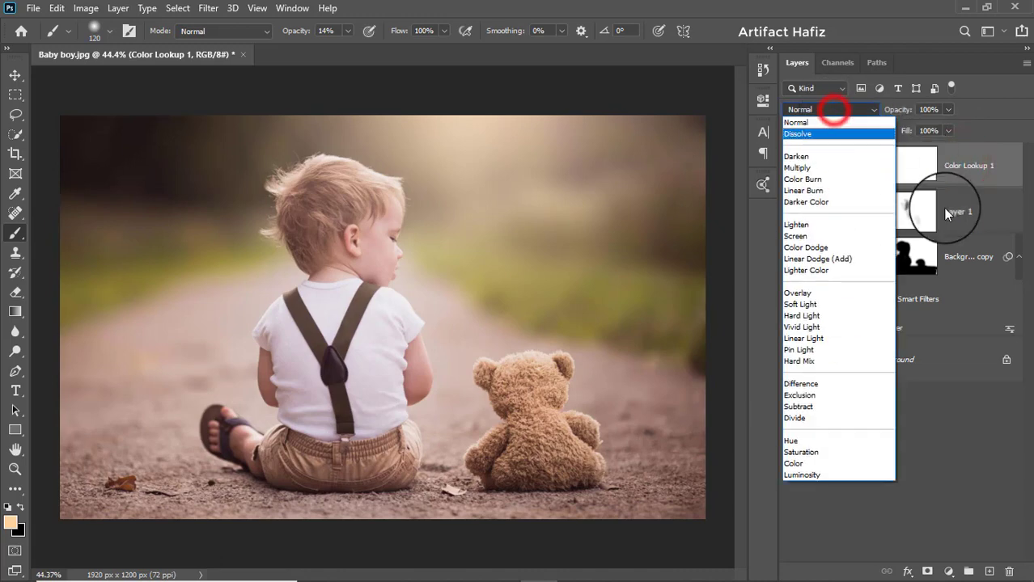
{"action": "left_click", "coordinate": [804, 475]}
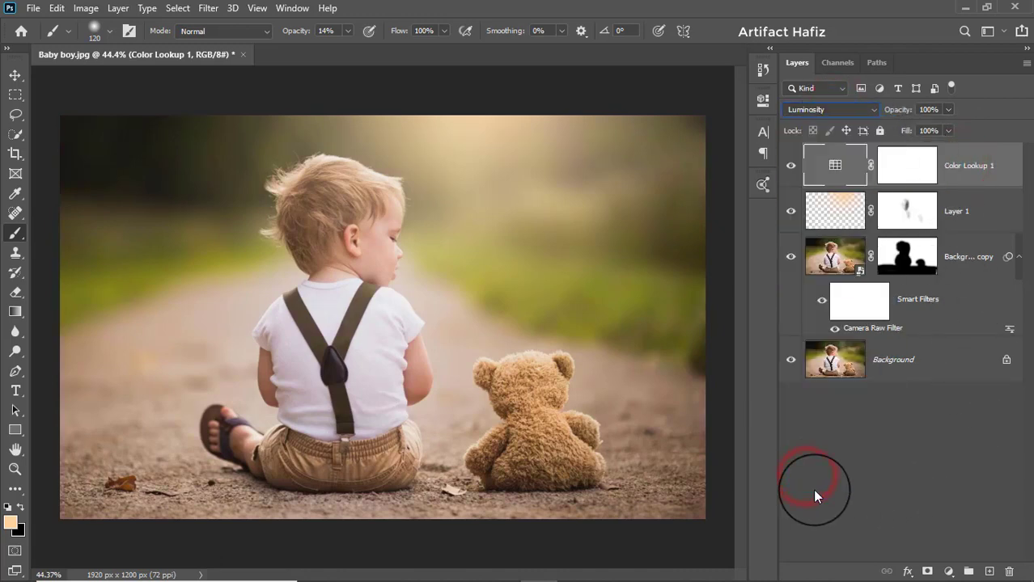
Step: Add a Curves adjustment layer above Color Lookup 1 with a slight S-curve that lowers the shadows and lifts the highlights a little
{"action": "left_click", "coordinate": [947, 572]}
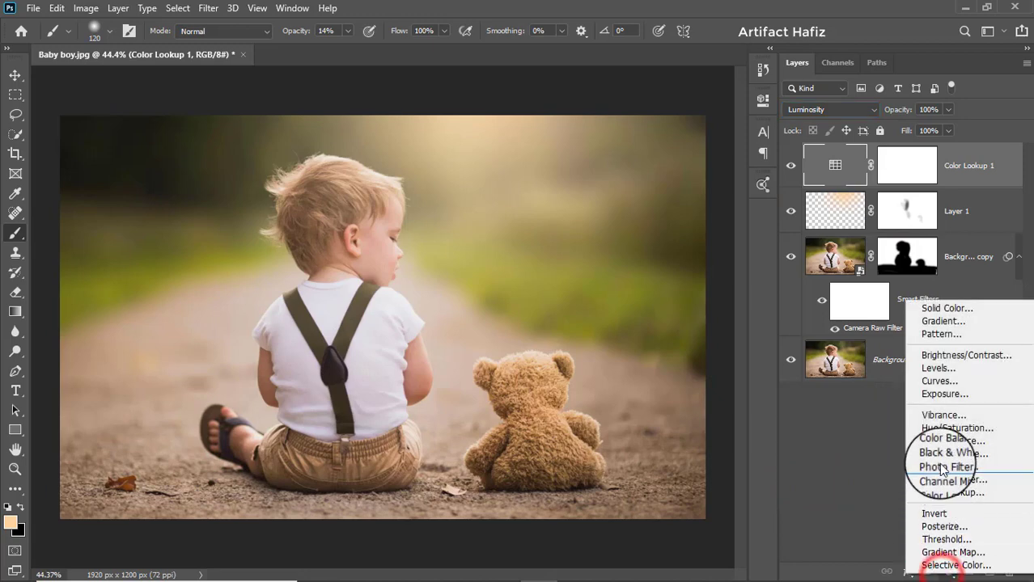
{"action": "left_click", "coordinate": [942, 384]}
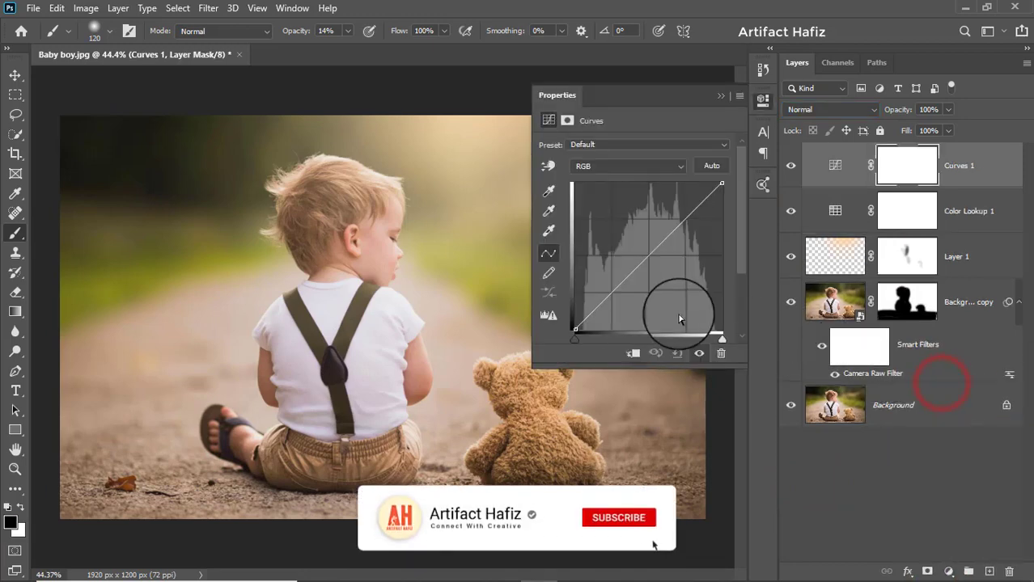
{"action": "left_click_drag", "start_coordinate": [608, 297], "coordinate": [612, 296]}
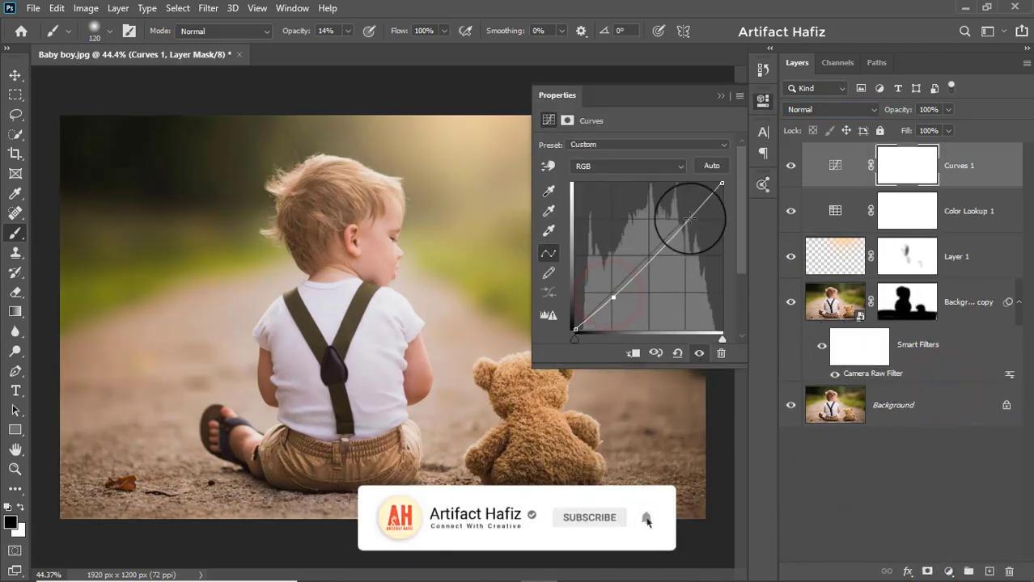
{"action": "left_click_drag", "start_coordinate": [684, 218], "coordinate": [685, 214]}
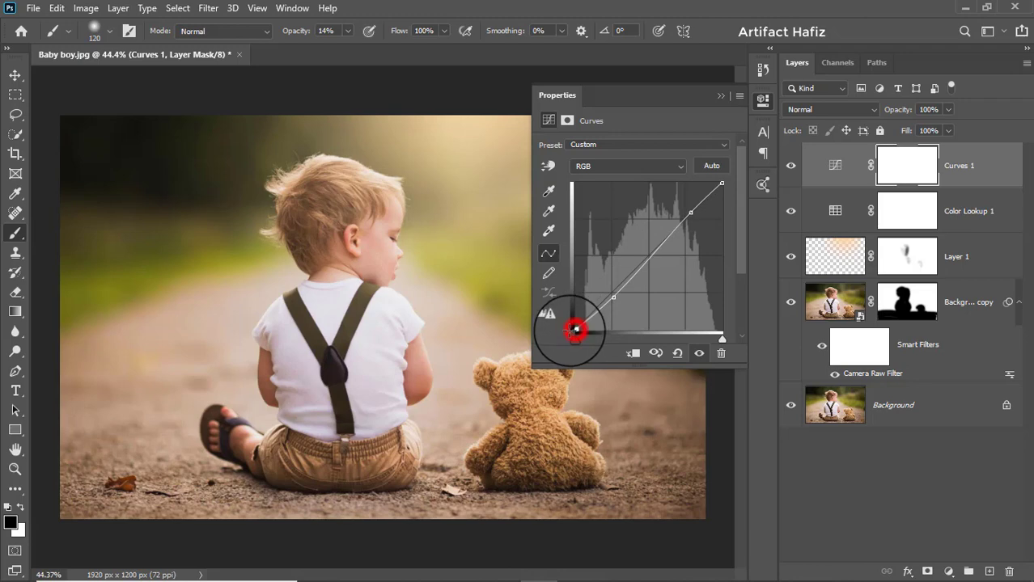
{"action": "left_click", "coordinate": [720, 96]}
{"action": "left_click", "coordinate": [952, 162]}
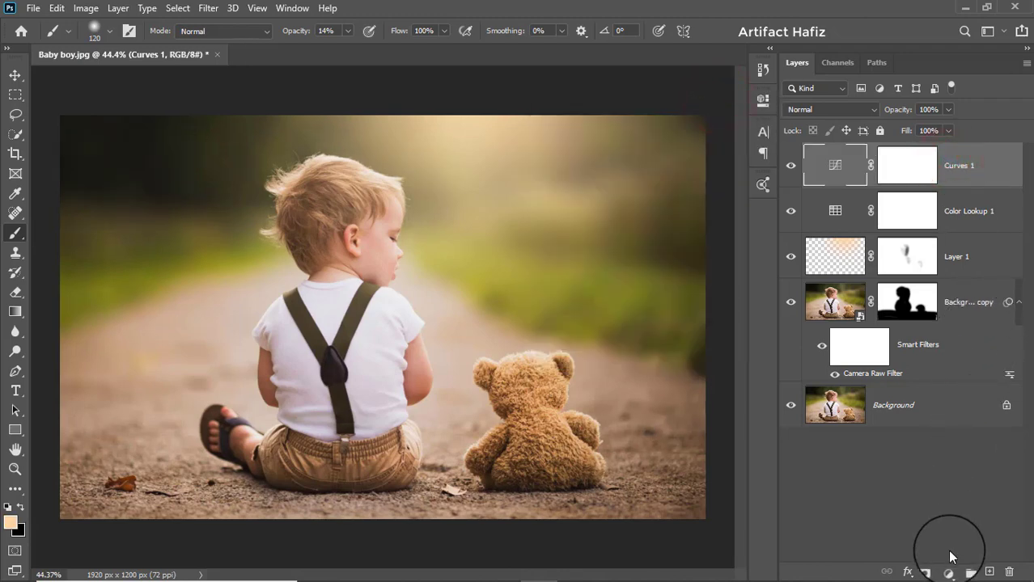
Step: Add a Levels adjustment layer above Curves 1 with the input black point at about 9 and the white point at 244
{"action": "left_click", "coordinate": [949, 572]}
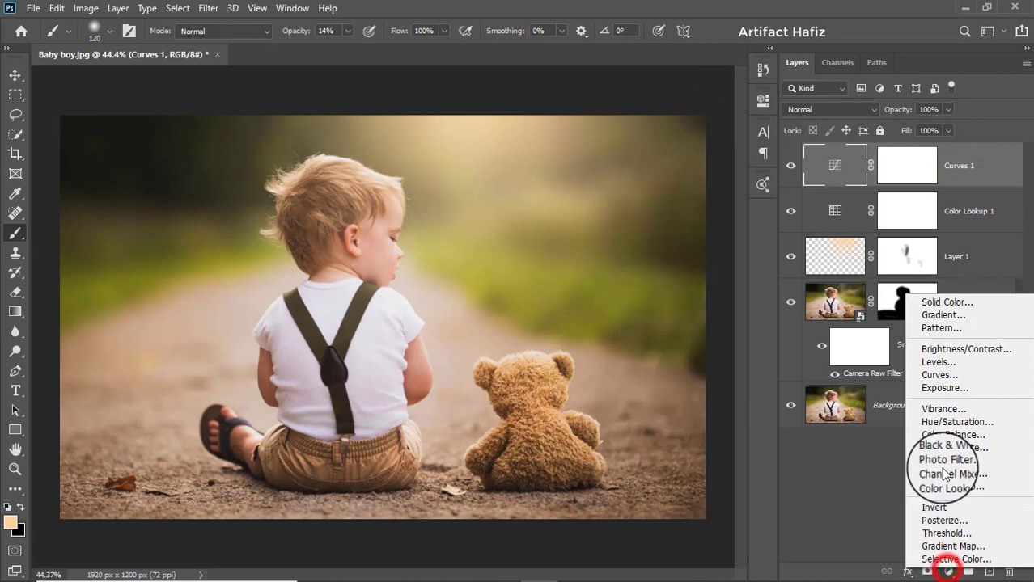
{"action": "left_click", "coordinate": [938, 365]}
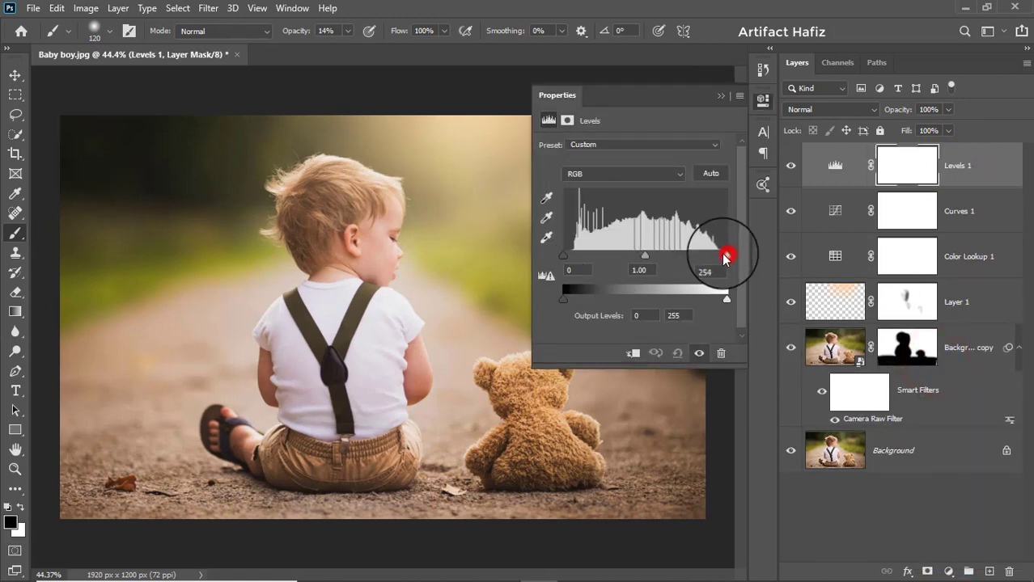
{"action": "left_click_drag", "start_coordinate": [725, 256], "coordinate": [719, 254]}
{"action": "left_click_drag", "start_coordinate": [564, 255], "coordinate": [570, 255]}
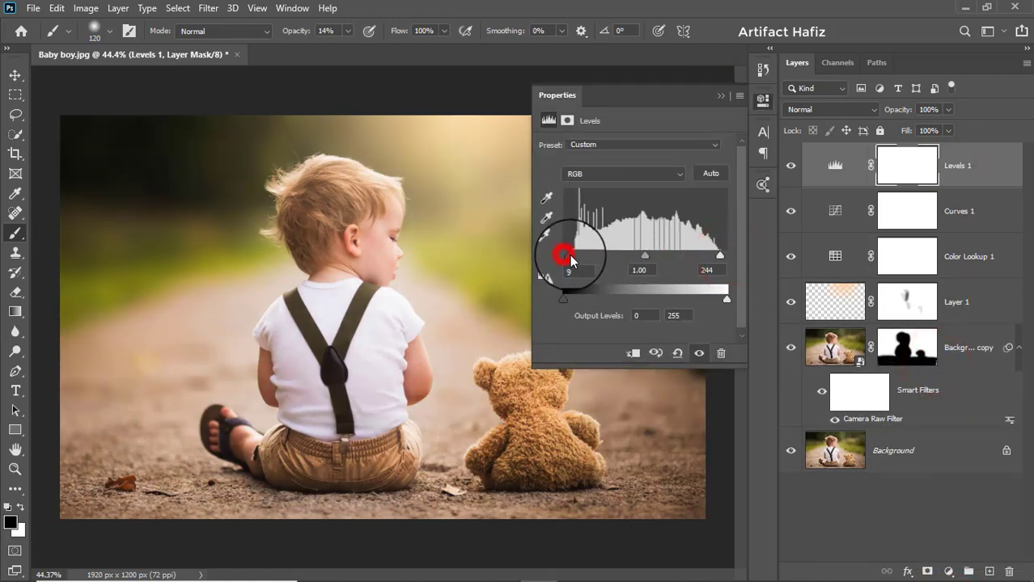
{"action": "left_click", "coordinate": [721, 96]}
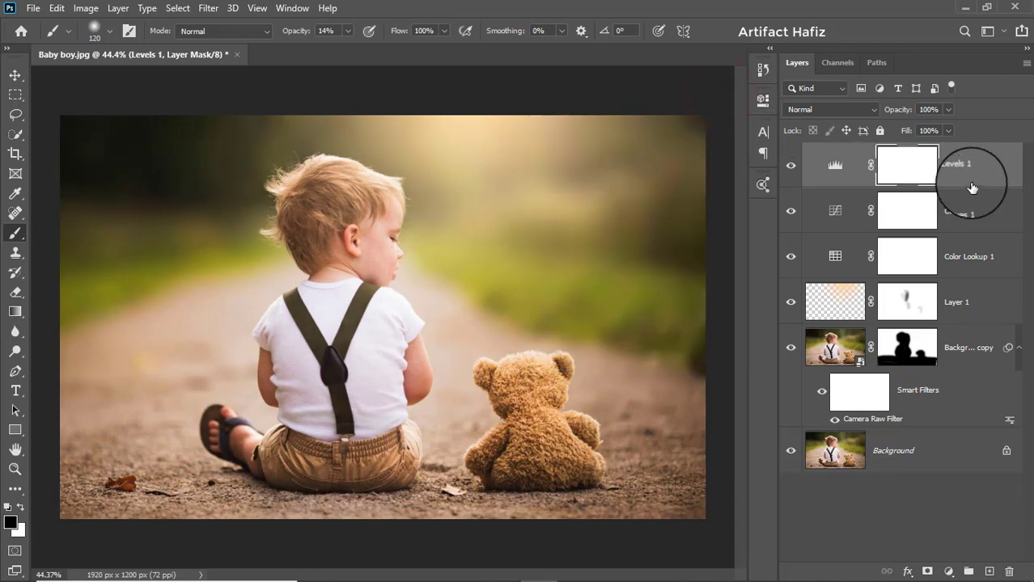
Step: Stamp all visible layers into a new layer at the top of the stack and convert it for Smart Filters
{"action": "key", "text": "ctrl+alt+shift+e"}
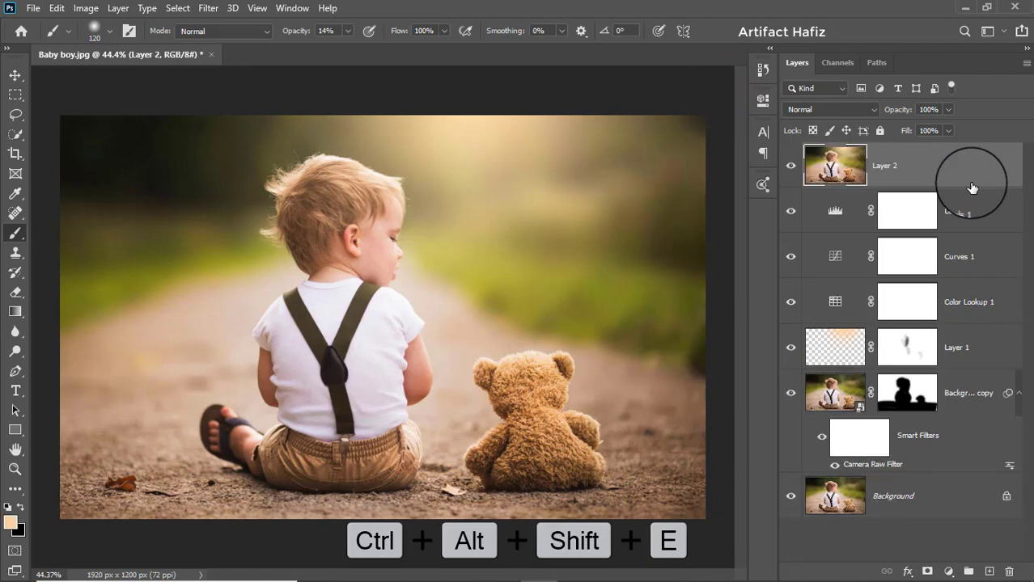
{"action": "left_click", "coordinate": [199, 8]}
{"action": "left_click", "coordinate": [212, 46]}
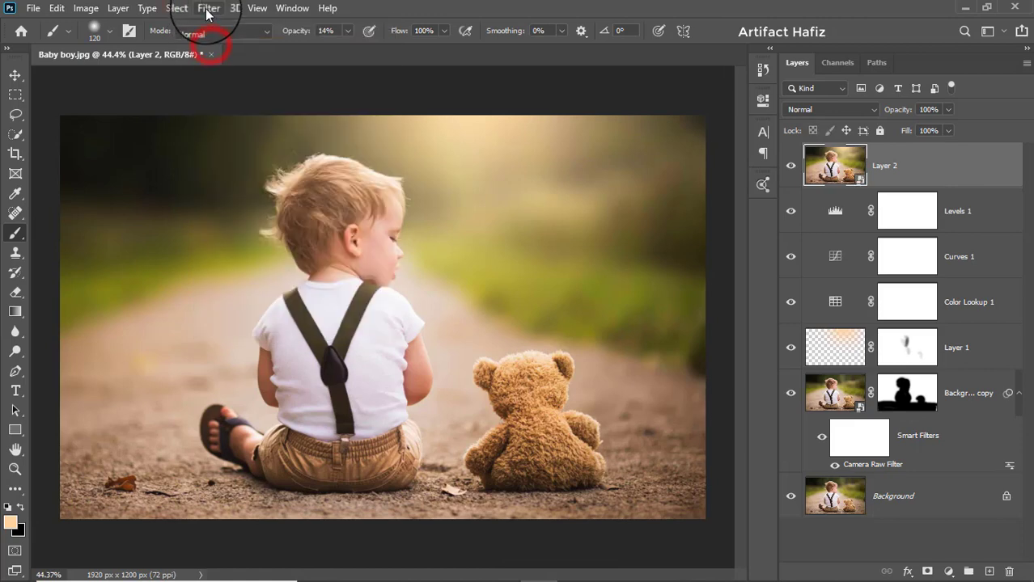
Step: Apply the Camera Raw Filter to the stamped layer with Highlights -18, Shadows +44, Whites +32 and Blacks -18
{"action": "left_click", "coordinate": [208, 8]}
{"action": "left_click", "coordinate": [237, 98]}
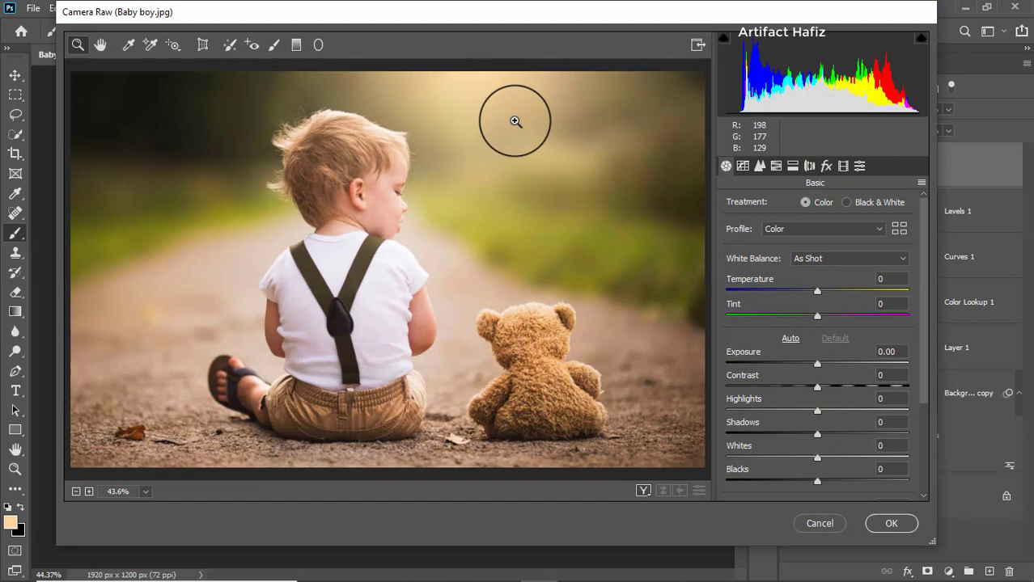
{"action": "scroll", "coordinate": [808, 433], "scroll_direction": "down", "scroll_amount": 3}
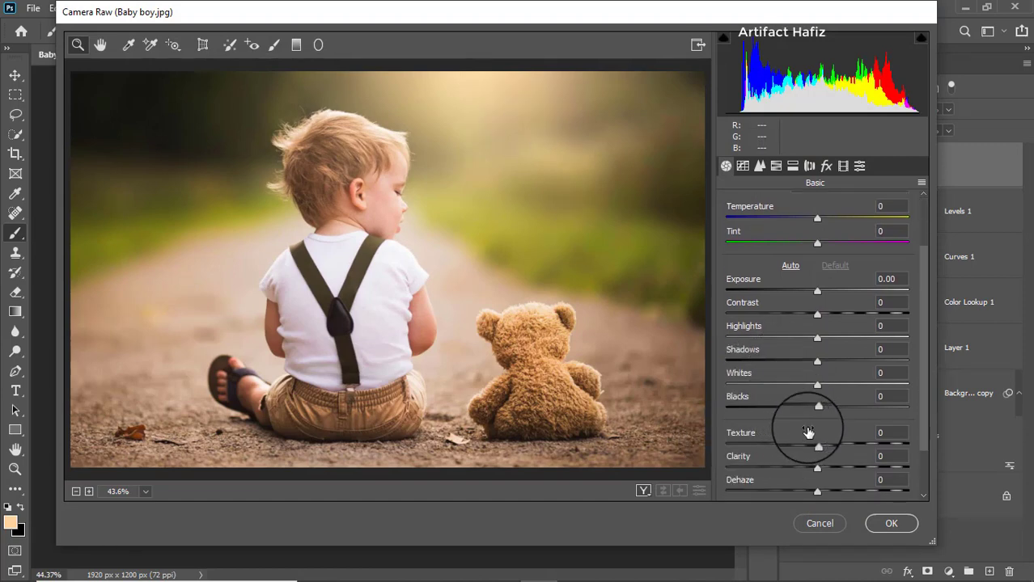
{"action": "mouse_move", "coordinate": [830, 383]}
{"action": "left_mouse_down"}
{"action": "mouse_move", "coordinate": [841, 383]}
{"action": "mouse_move", "coordinate": [807, 388]}
{"action": "mouse_move", "coordinate": [856, 385]}
{"action": "mouse_move", "coordinate": [846, 389]}
{"action": "left_mouse_up"}
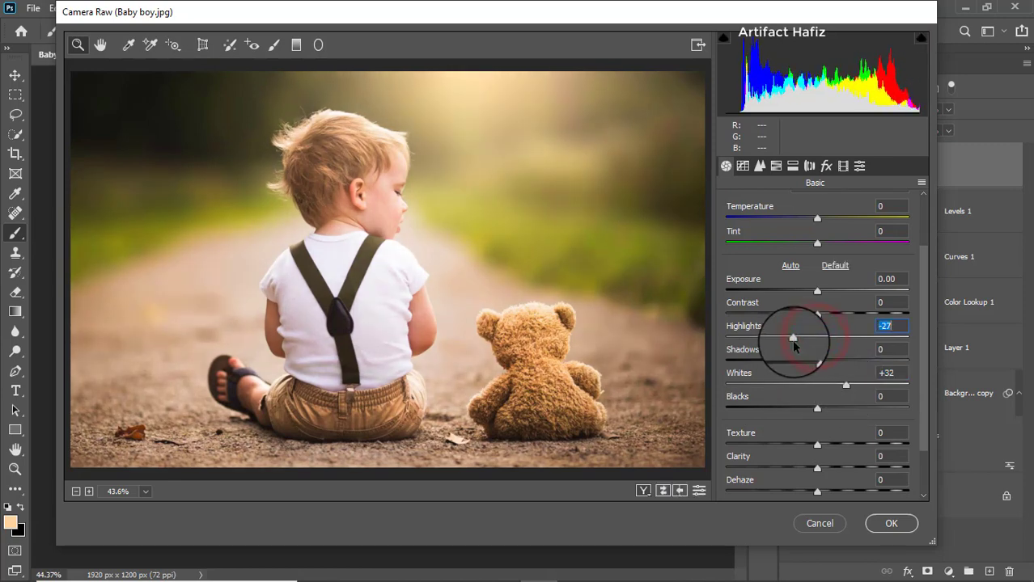
{"action": "left_click_drag", "start_coordinate": [819, 369], "coordinate": [859, 366]}
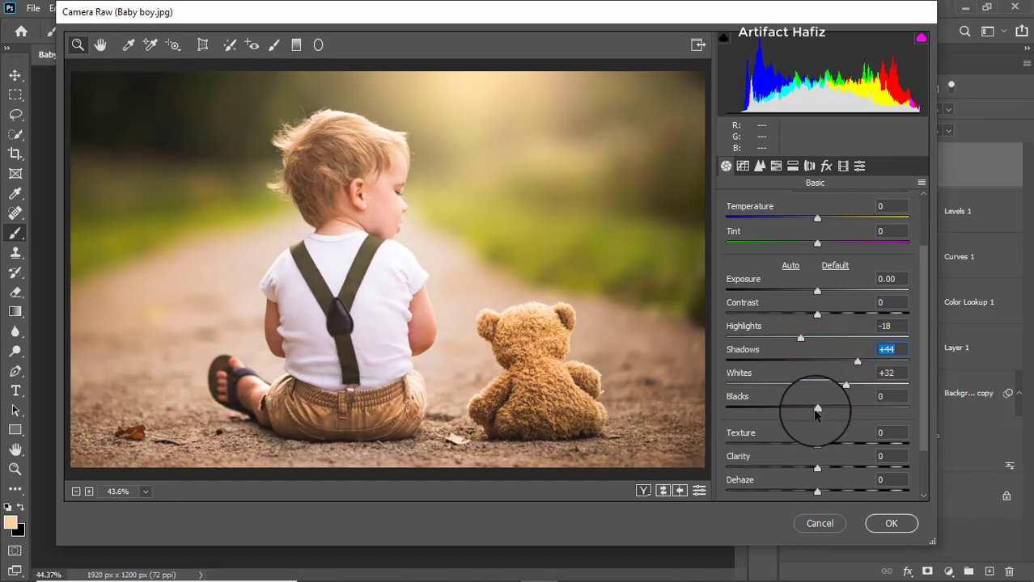
{"action": "left_click_drag", "start_coordinate": [815, 410], "coordinate": [799, 413]}
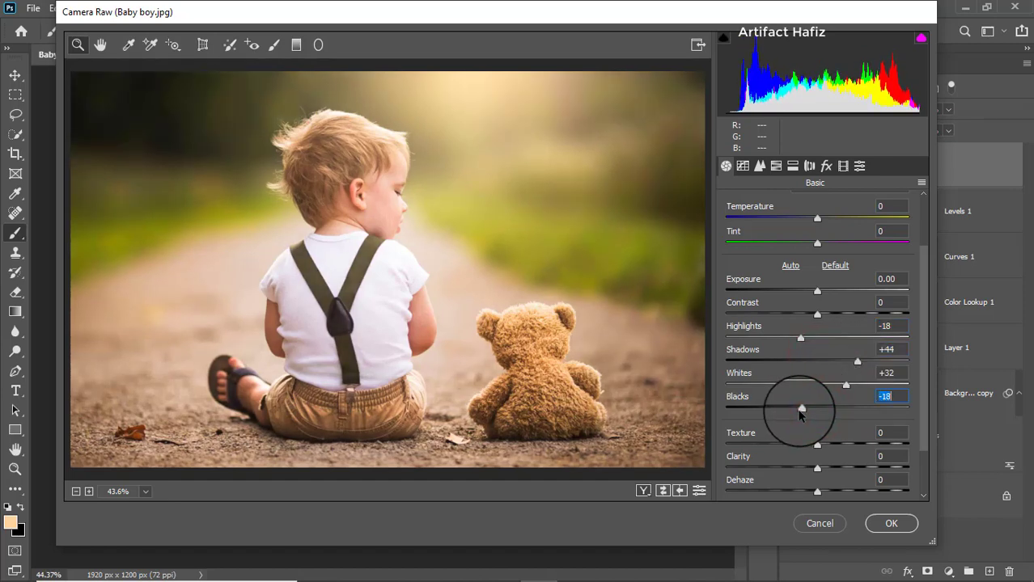
Step: Set the Camera Raw Exposure to -0.45, Contrast to -6 and Clarity to +6
{"action": "left_click_drag", "start_coordinate": [817, 291], "coordinate": [809, 294]}
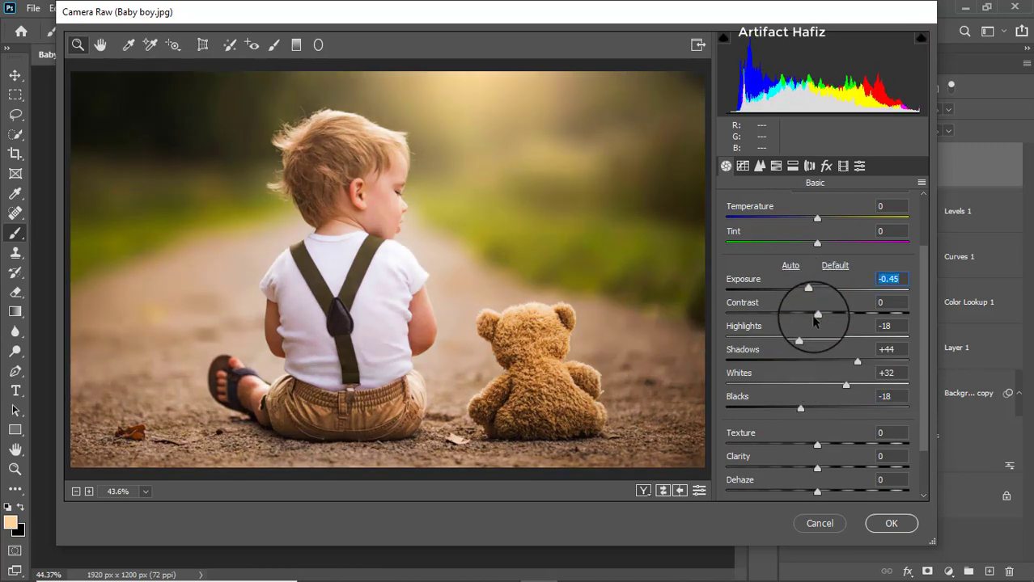
{"action": "left_click_drag", "start_coordinate": [817, 317], "coordinate": [813, 320]}
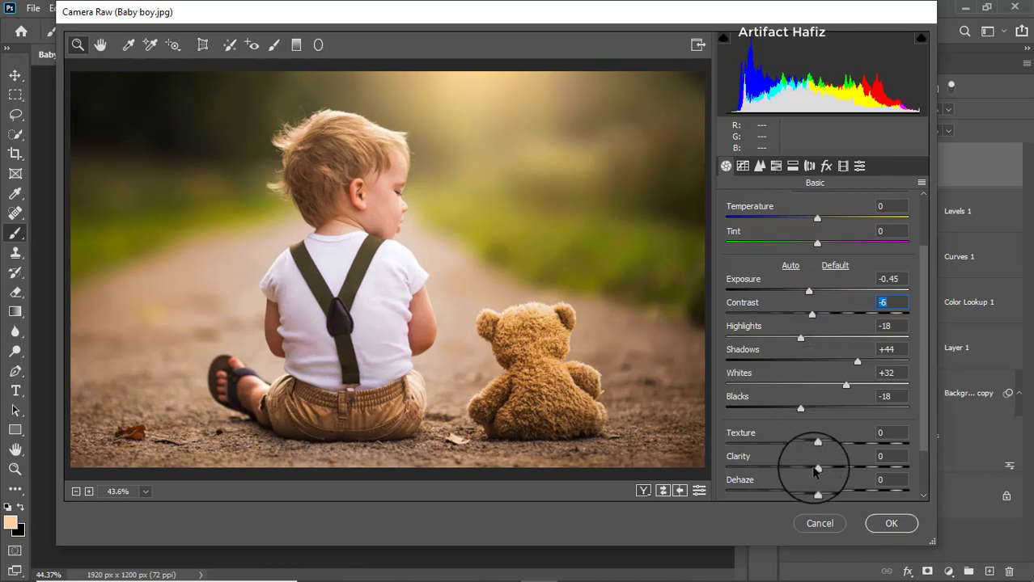
{"action": "left_click_drag", "start_coordinate": [815, 469], "coordinate": [822, 470]}
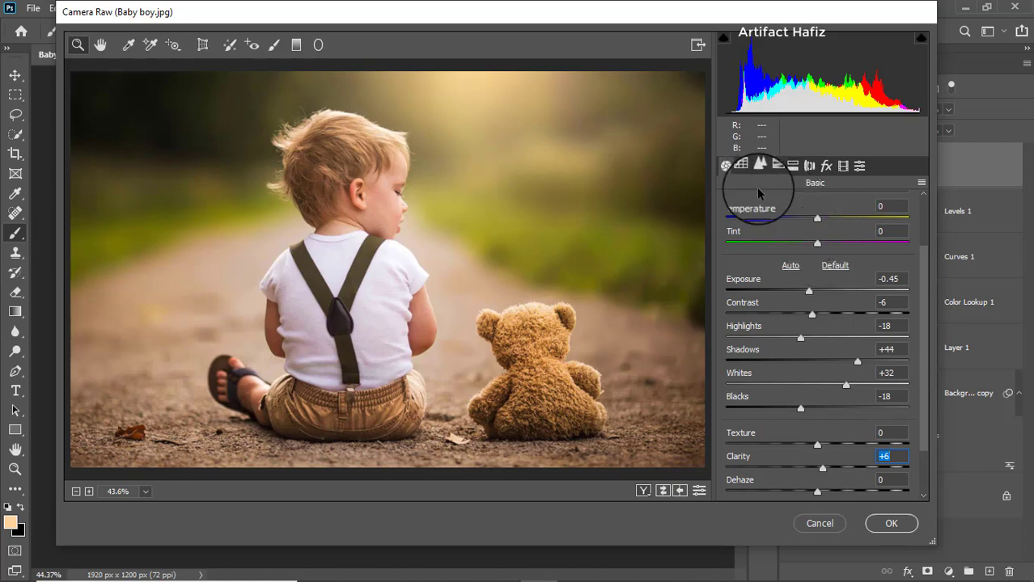
Step: Raise the RGB point curve's black point to output 10 and add points at input 64, output 64 and input 193, output 194
{"action": "left_click", "coordinate": [759, 167]}
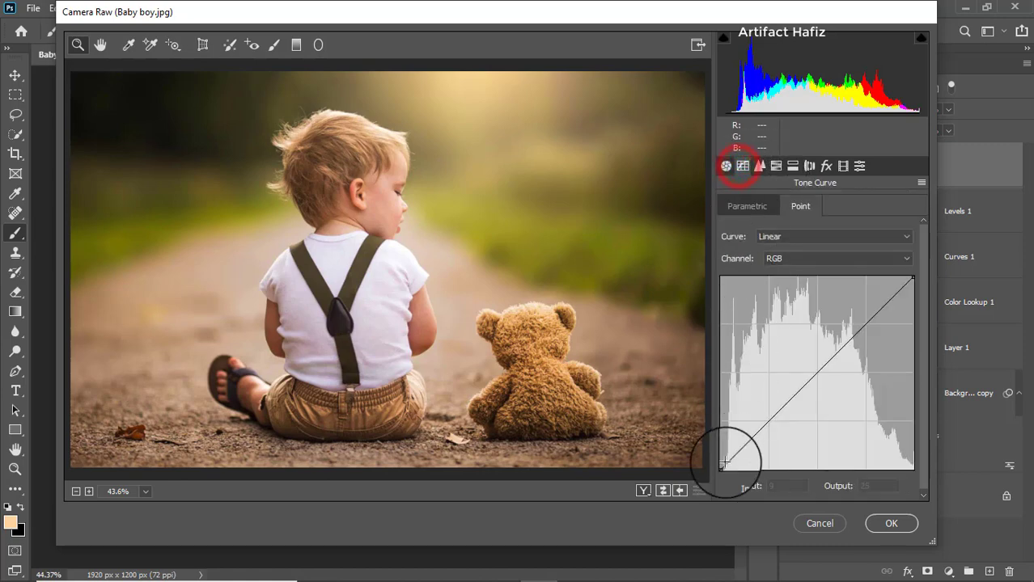
{"action": "left_click_drag", "start_coordinate": [721, 469], "coordinate": [711, 461]}
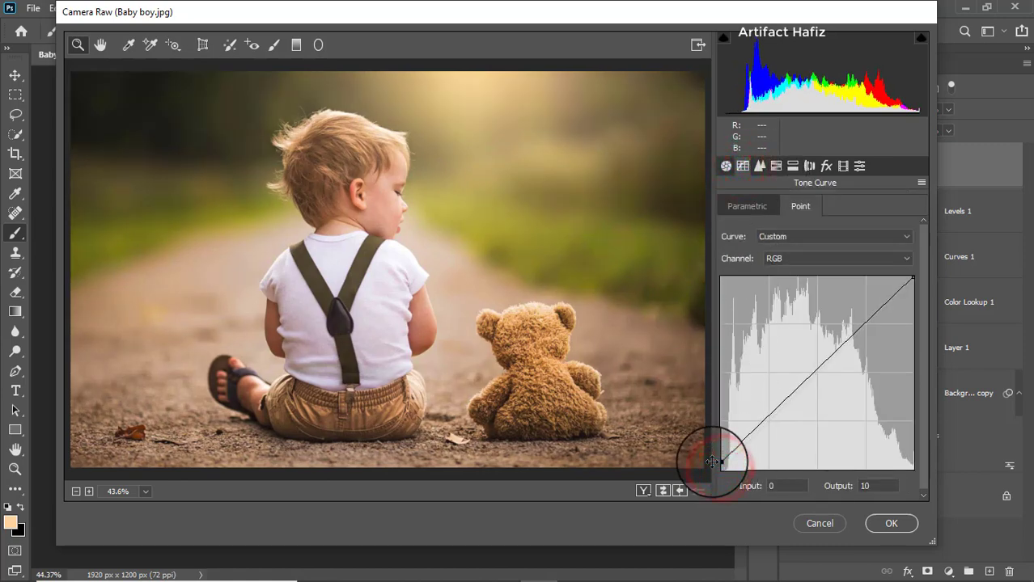
{"action": "left_click", "coordinate": [766, 419]}
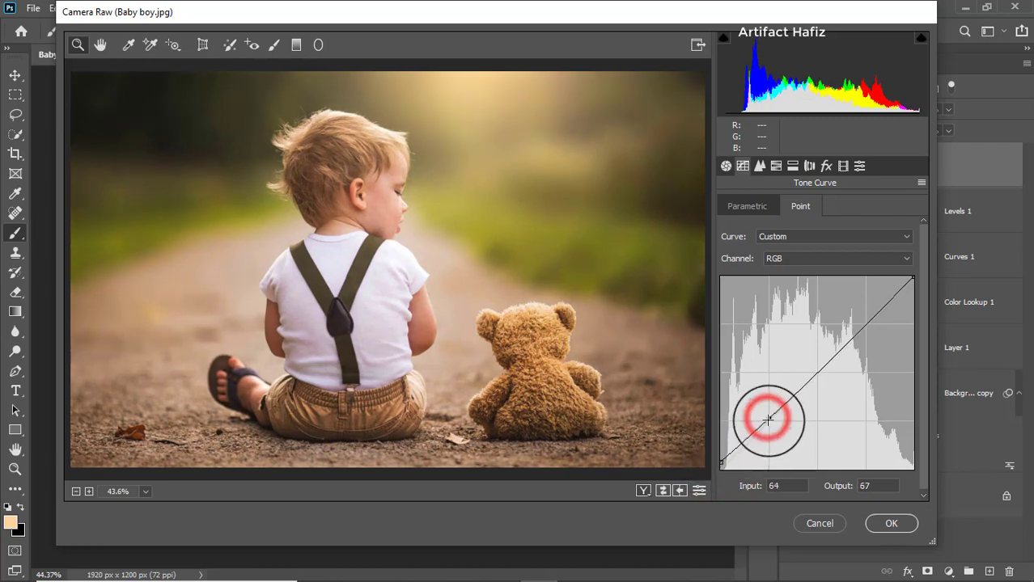
{"action": "left_click", "coordinate": [864, 322]}
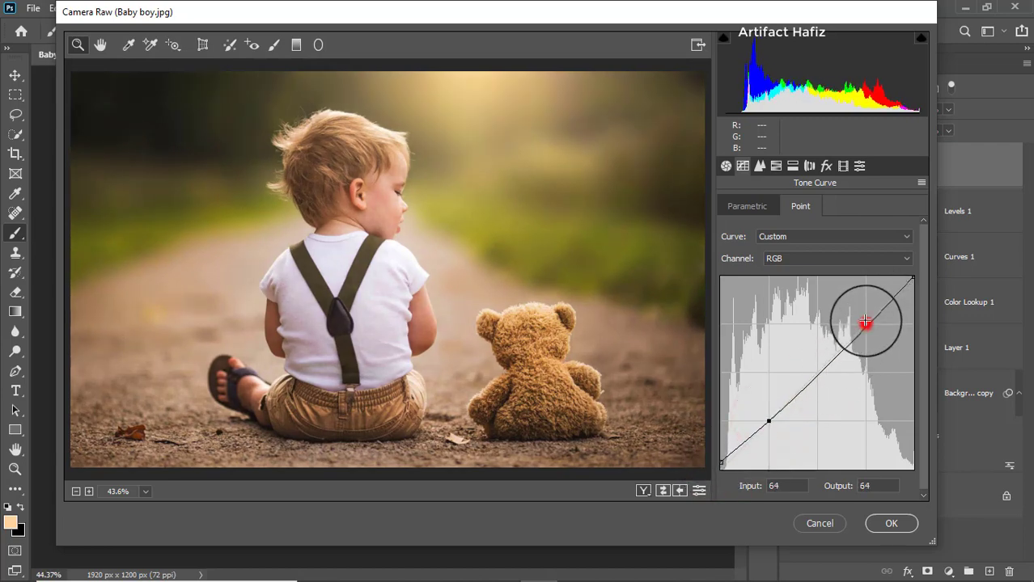
Step: Raise the Blue channel curve's black point to output 4 and anchor the curve at its quarter and three-quarter tones
{"action": "left_click", "coordinate": [809, 256]}
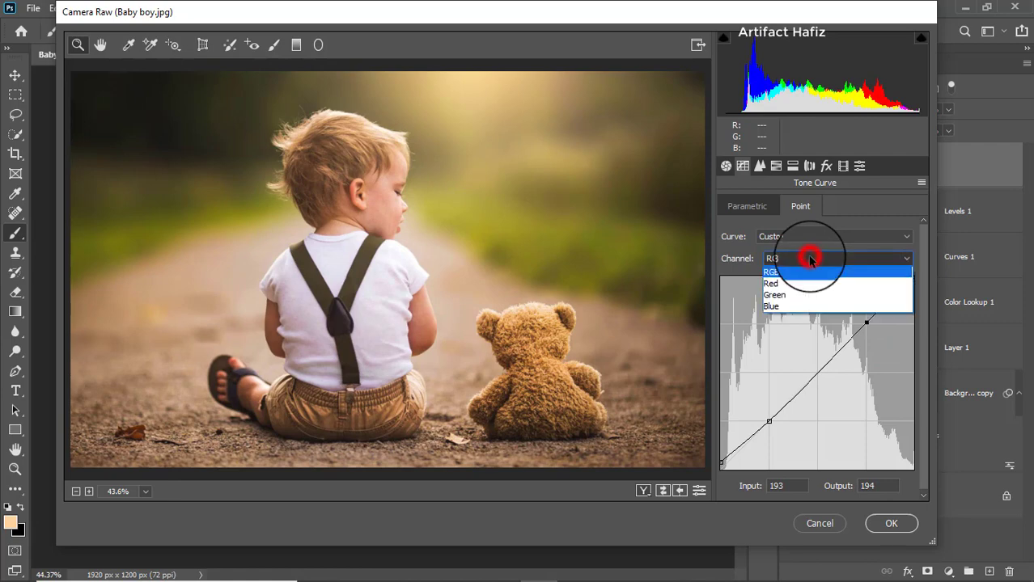
{"action": "left_click", "coordinate": [798, 305]}
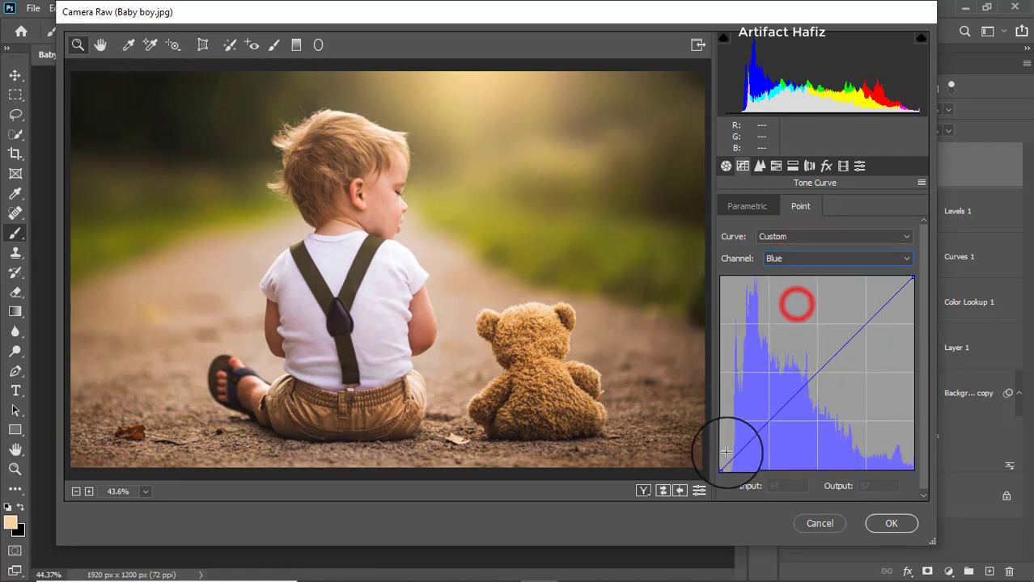
{"action": "left_click_drag", "start_coordinate": [721, 468], "coordinate": [706, 467]}
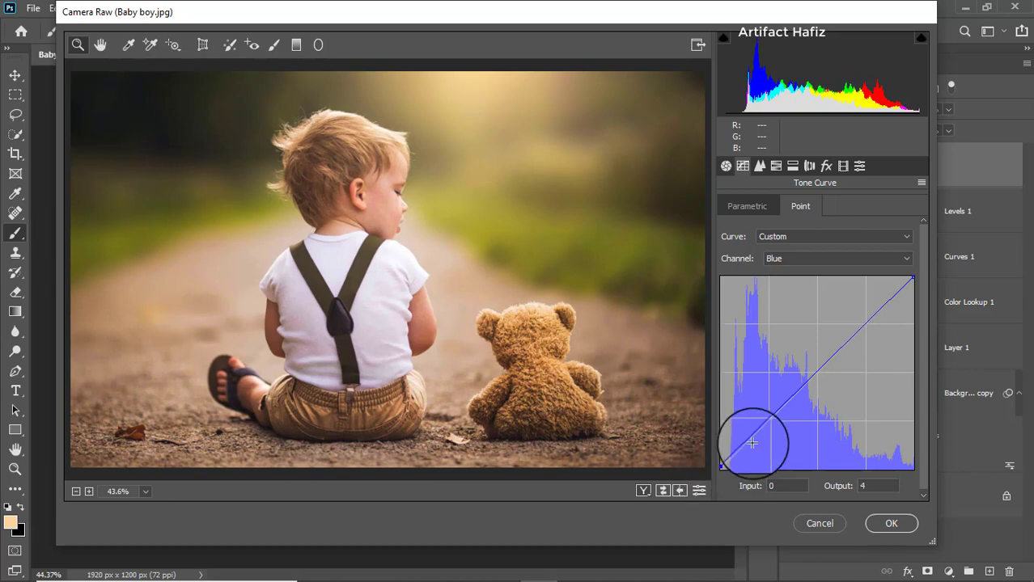
{"action": "left_click", "coordinate": [769, 420]}
{"action": "left_click_drag", "start_coordinate": [769, 419], "coordinate": [769, 418]}
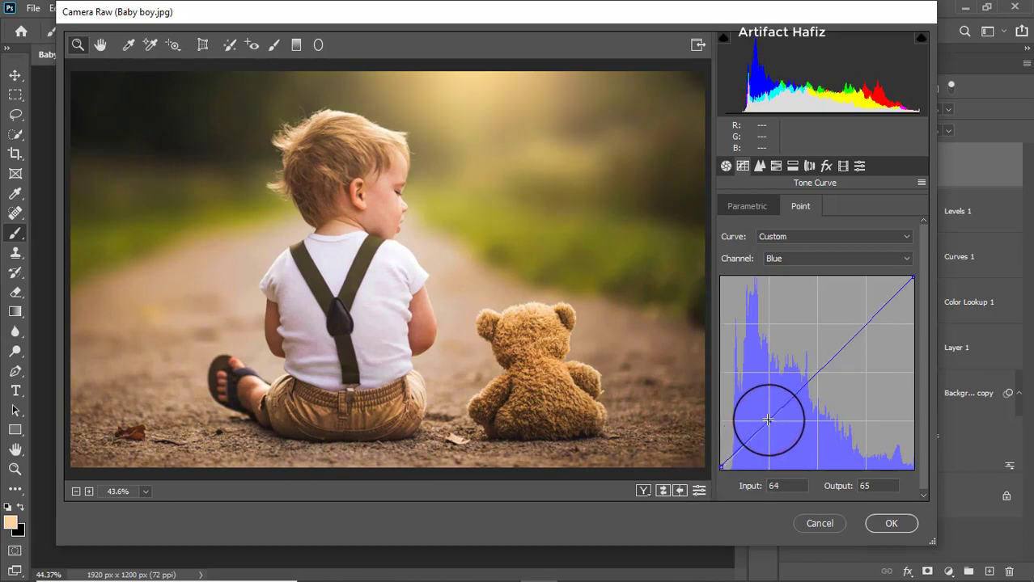
{"action": "left_click", "coordinate": [869, 322]}
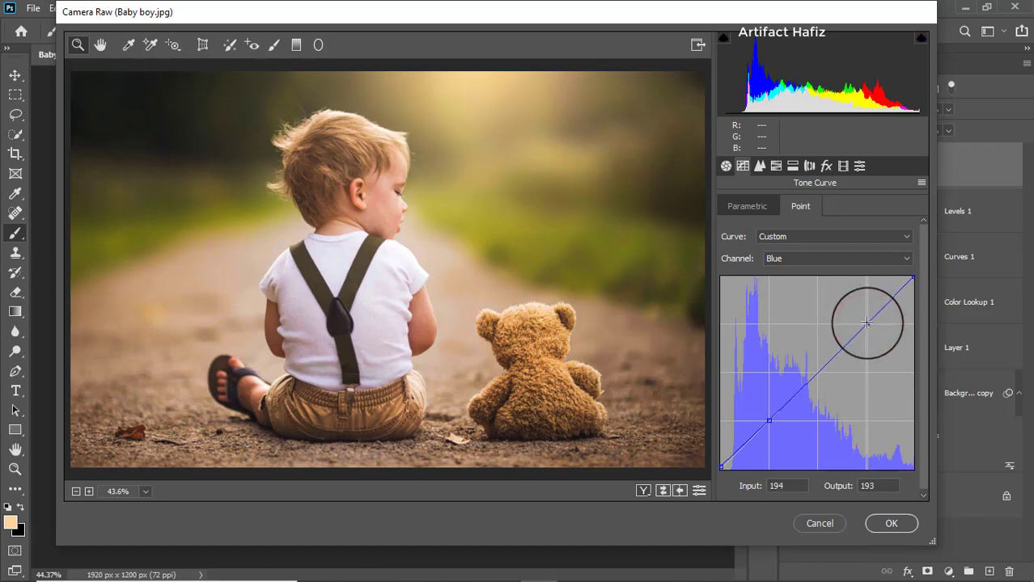
Step: Set the Camera Raw Sharpening Amount to 11 and the Luminance noise reduction to 6
{"action": "left_click", "coordinate": [758, 166]}
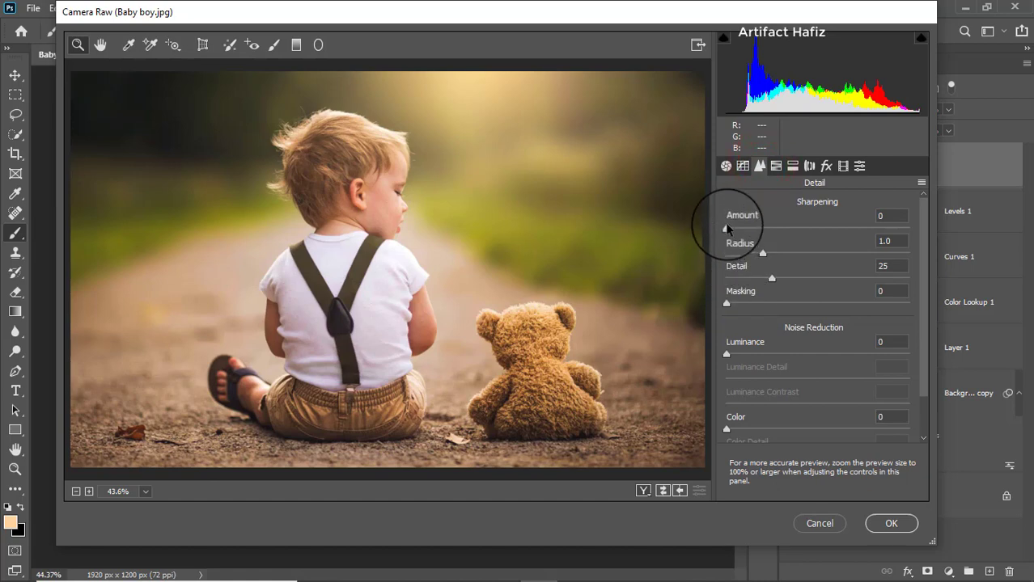
{"action": "left_click_drag", "start_coordinate": [727, 228], "coordinate": [738, 230]}
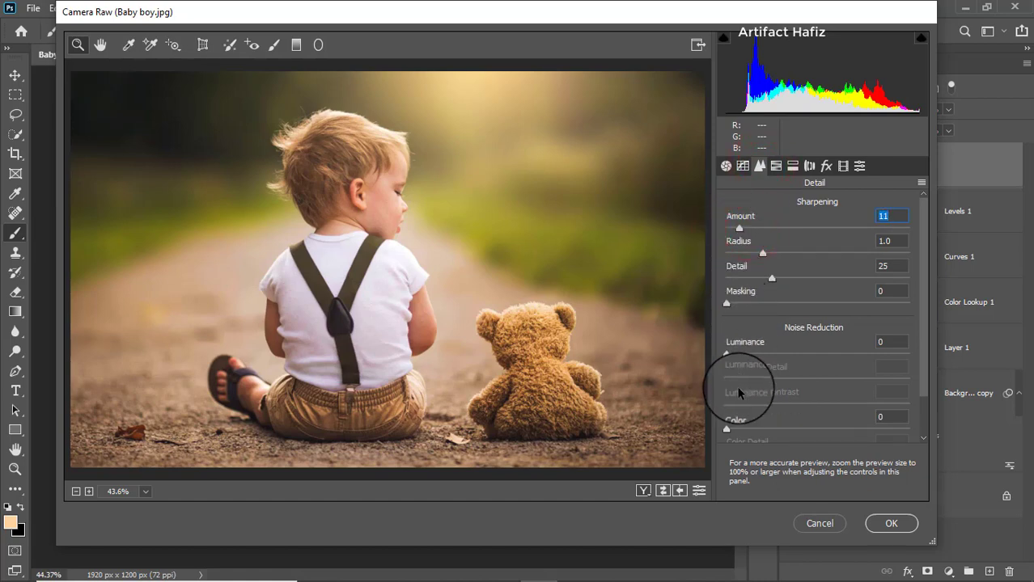
{"action": "left_click_drag", "start_coordinate": [726, 354], "coordinate": [738, 354]}
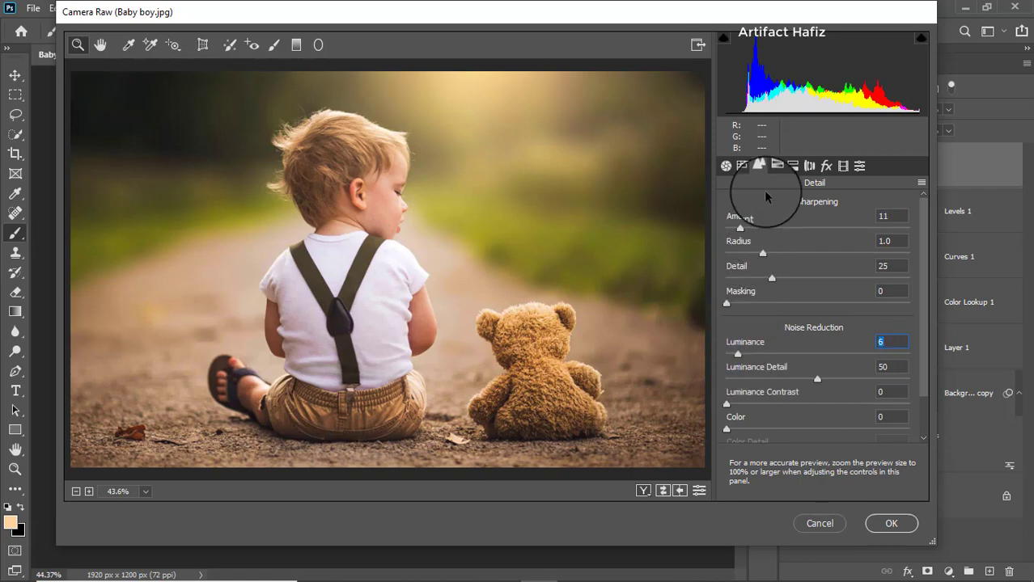
Step: Set the HSL saturation to Reds +13, Oranges +6, Yellows -11, Greens -52, Aquas +16 and Blues +18
{"action": "left_click", "coordinate": [776, 166]}
{"action": "left_click", "coordinate": [778, 208]}
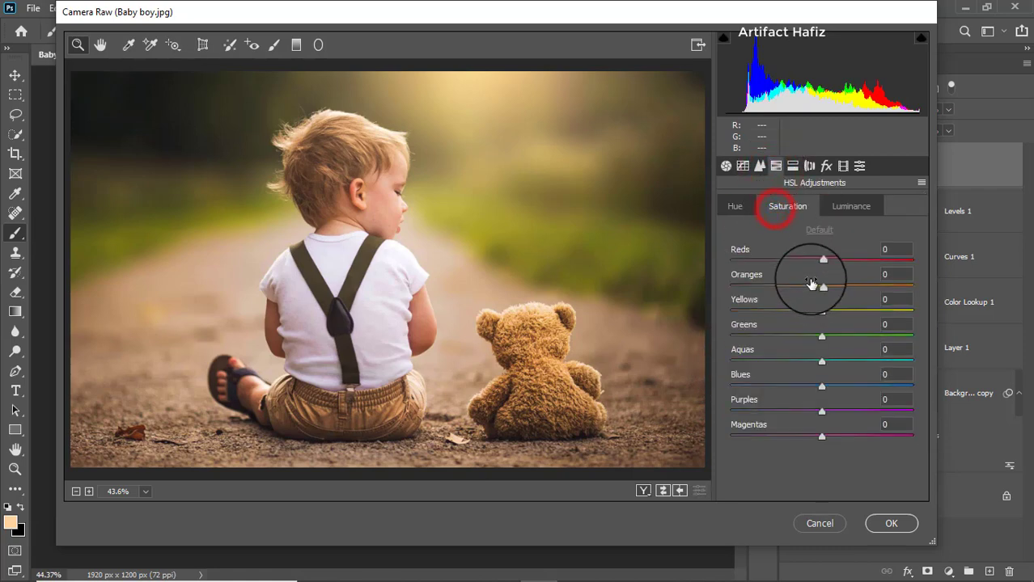
{"action": "left_click_drag", "start_coordinate": [822, 287], "coordinate": [809, 314]}
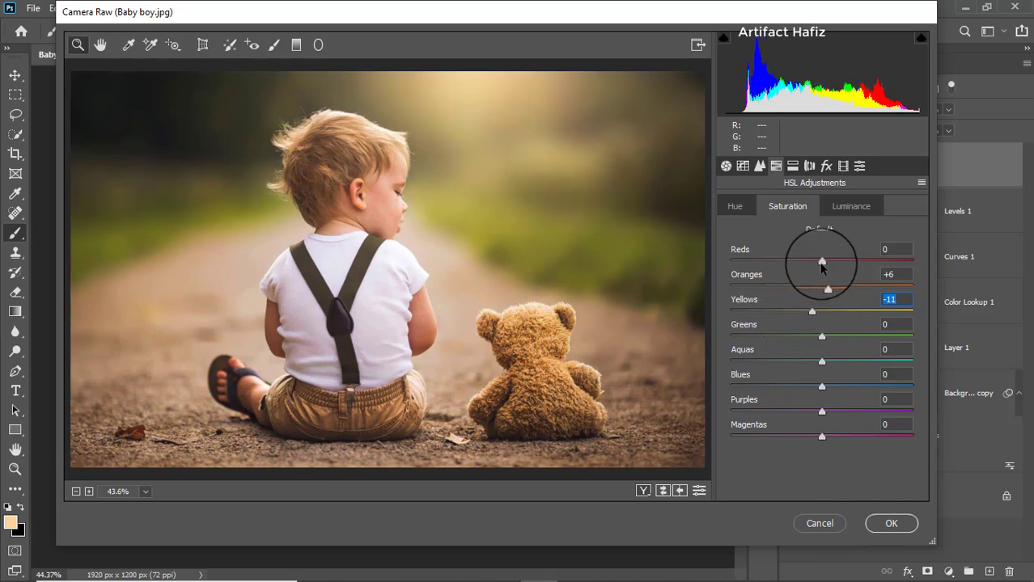
{"action": "left_click_drag", "start_coordinate": [821, 261], "coordinate": [842, 261]}
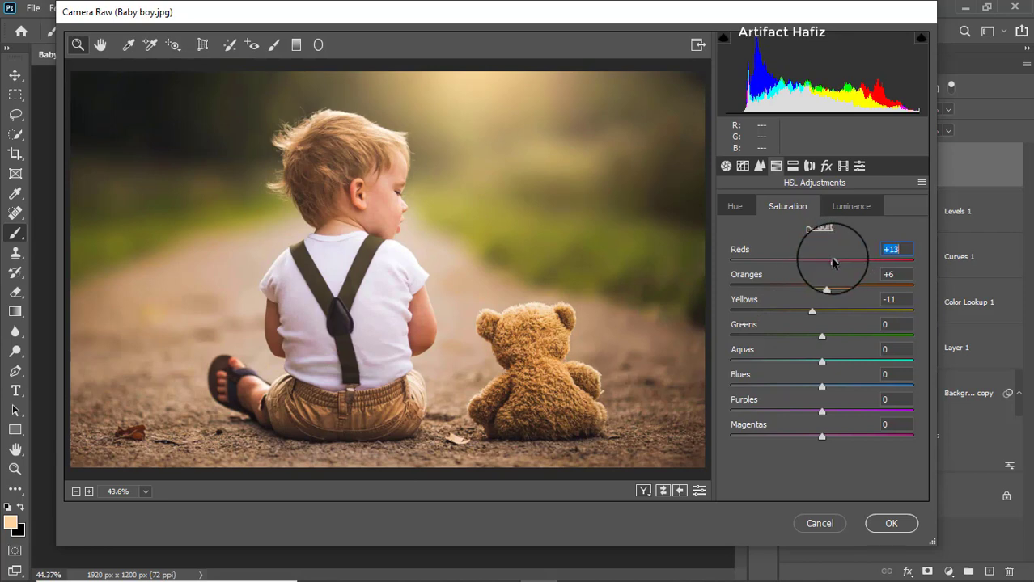
{"action": "left_click_drag", "start_coordinate": [821, 337], "coordinate": [767, 343]}
{"action": "left_click_drag", "start_coordinate": [821, 361], "coordinate": [838, 361]}
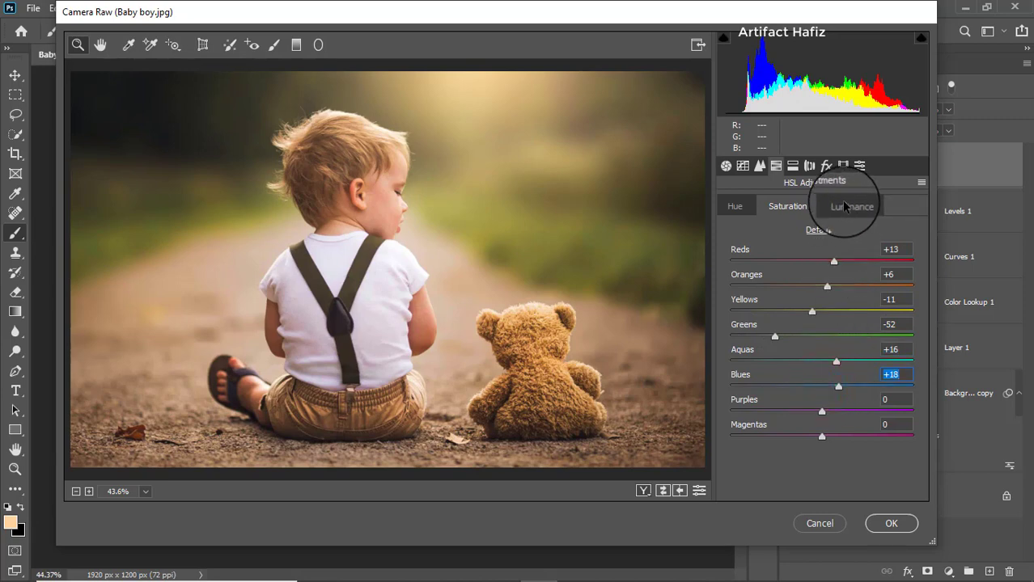
Step: Set the HSL luminance to Reds +11, Oranges +5, Yellows -2, Greens +20, Aquas -8 and Blues -13
{"action": "left_click", "coordinate": [843, 207]}
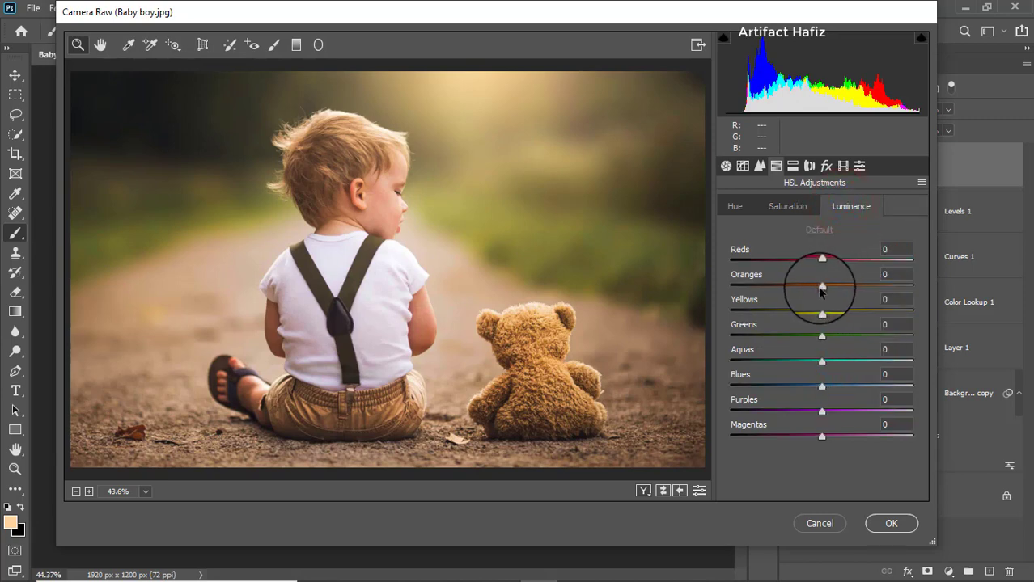
{"action": "left_click_drag", "start_coordinate": [821, 311], "coordinate": [809, 387]}
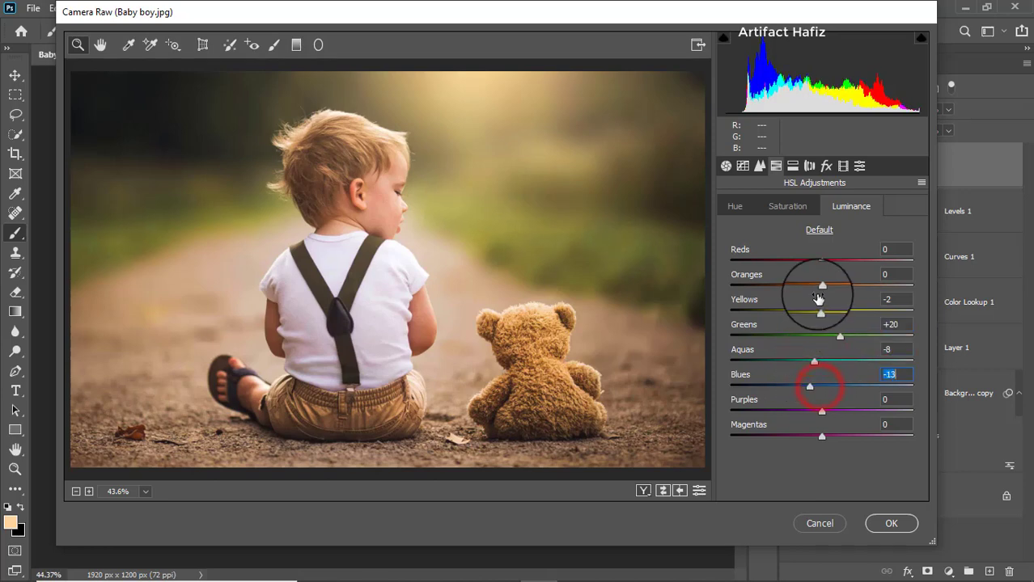
{"action": "left_click_drag", "start_coordinate": [822, 287], "coordinate": [827, 263]}
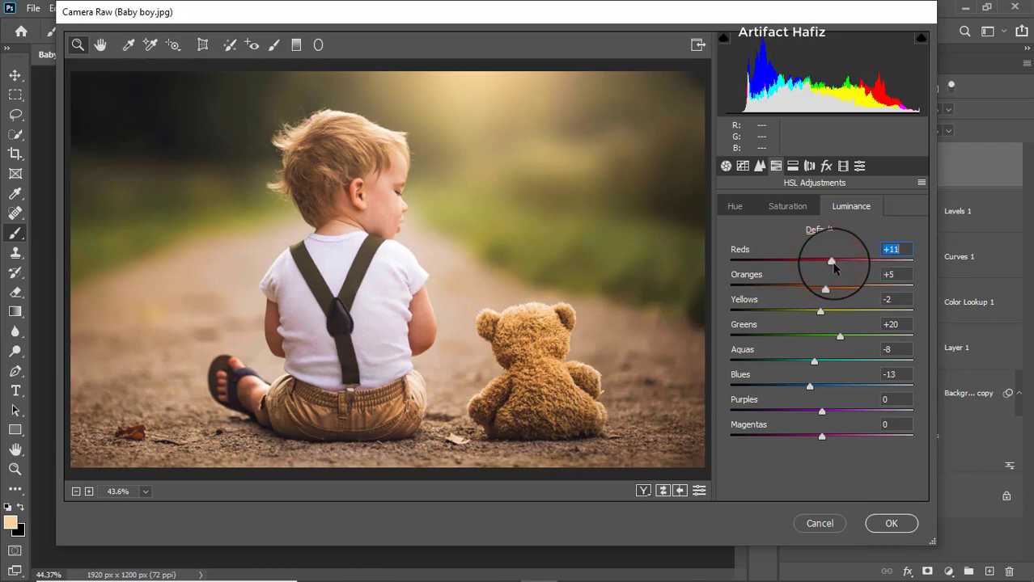
Step: Set the HSL hue to Oranges -7, Yellows +27, Greens -28, Aquas -25 and Blues -36, and the Oranges saturation to -9
{"action": "left_click", "coordinate": [734, 205]}
{"action": "left_click_drag", "start_coordinate": [822, 311], "coordinate": [789, 386]}
{"action": "left_click_drag", "start_coordinate": [839, 362], "coordinate": [799, 362]}
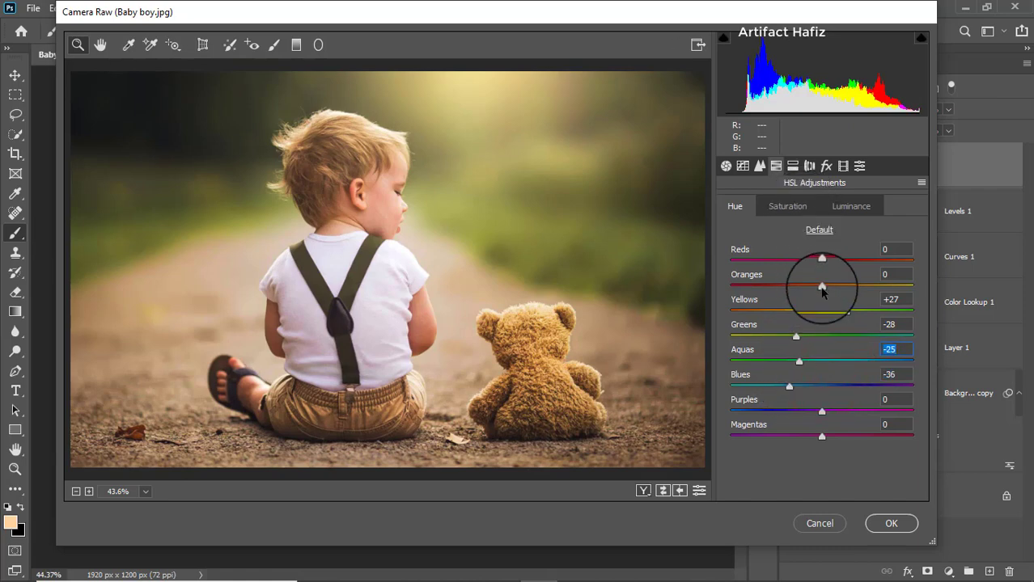
{"action": "mouse_move", "coordinate": [821, 283]}
{"action": "left_mouse_down"}
{"action": "mouse_move", "coordinate": [834, 293]}
{"action": "mouse_move", "coordinate": [813, 288]}
{"action": "left_mouse_up"}
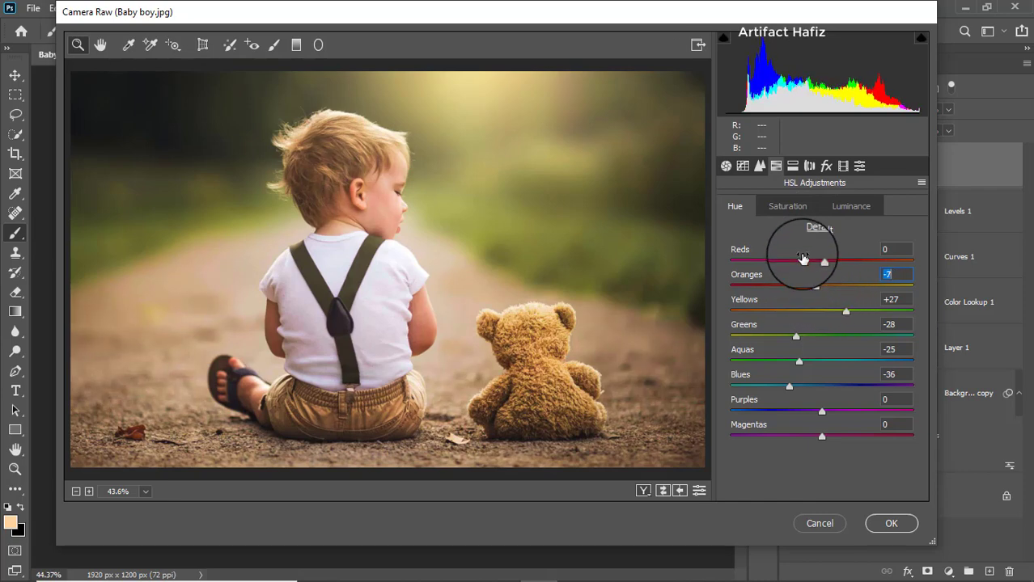
{"action": "left_click", "coordinate": [778, 206]}
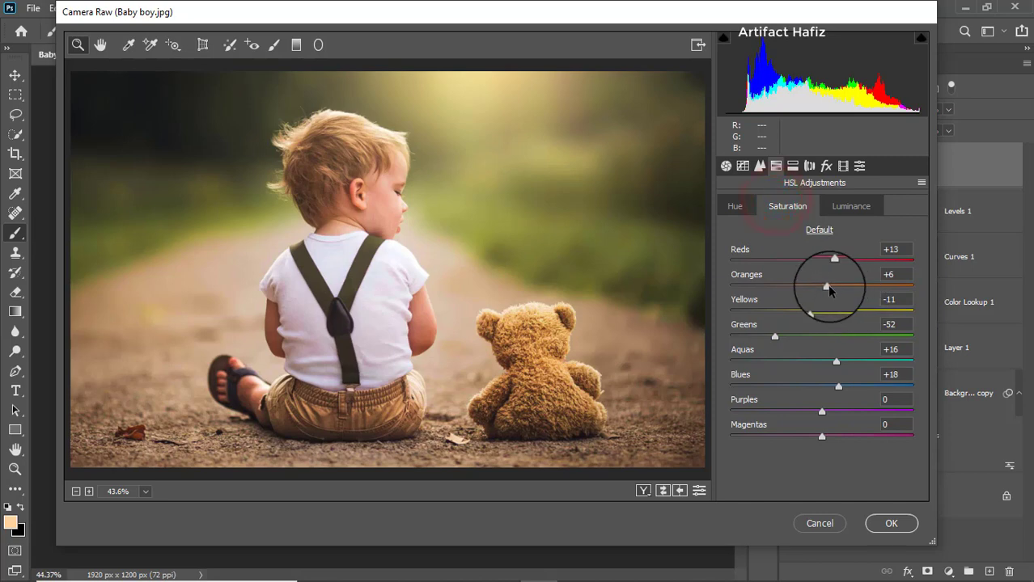
{"action": "left_click_drag", "start_coordinate": [827, 284], "coordinate": [813, 288]}
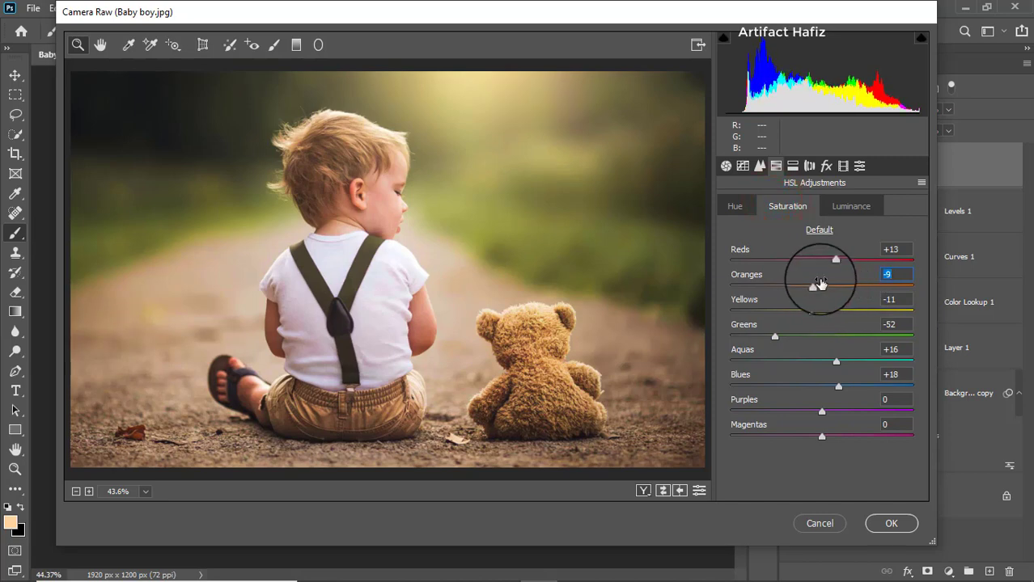
Step: Split-tone the shadows with Hue 210 and Saturation 12, and the highlights with Hue 201 and Saturation 10
{"action": "left_click", "coordinate": [793, 165]}
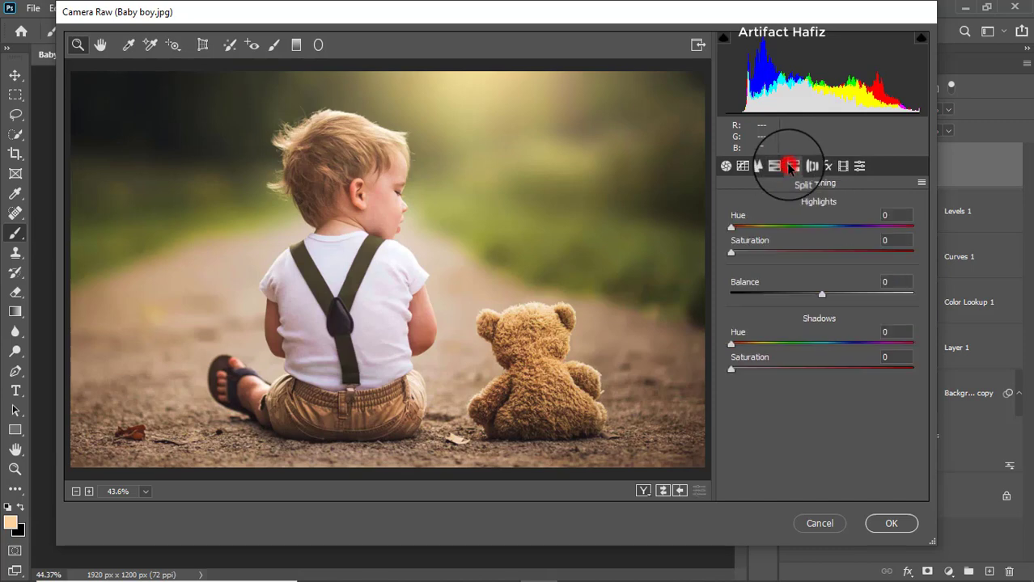
{"action": "left_click_drag", "start_coordinate": [729, 372], "coordinate": [824, 373]}
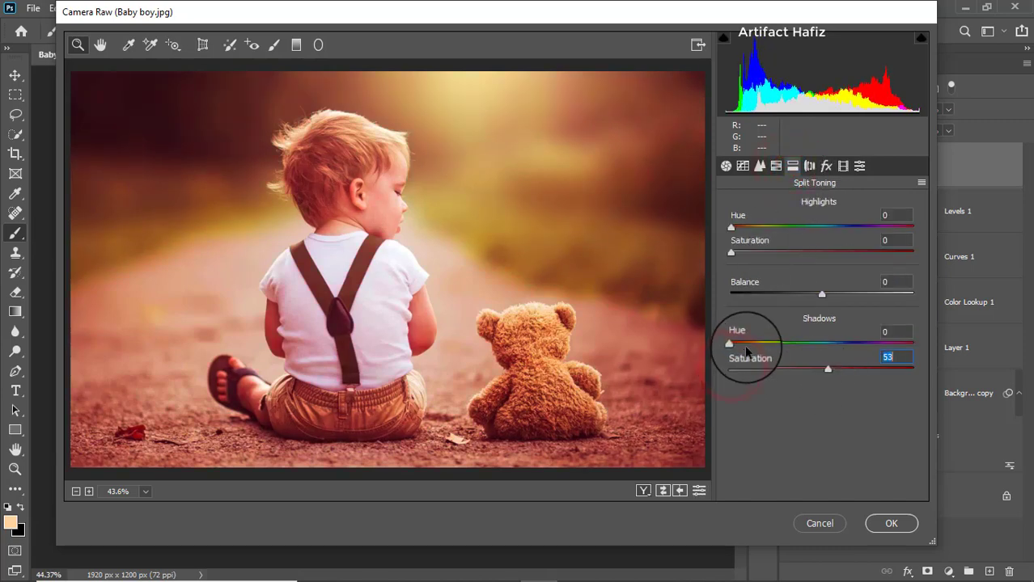
{"action": "left_click_drag", "start_coordinate": [732, 346], "coordinate": [752, 376]}
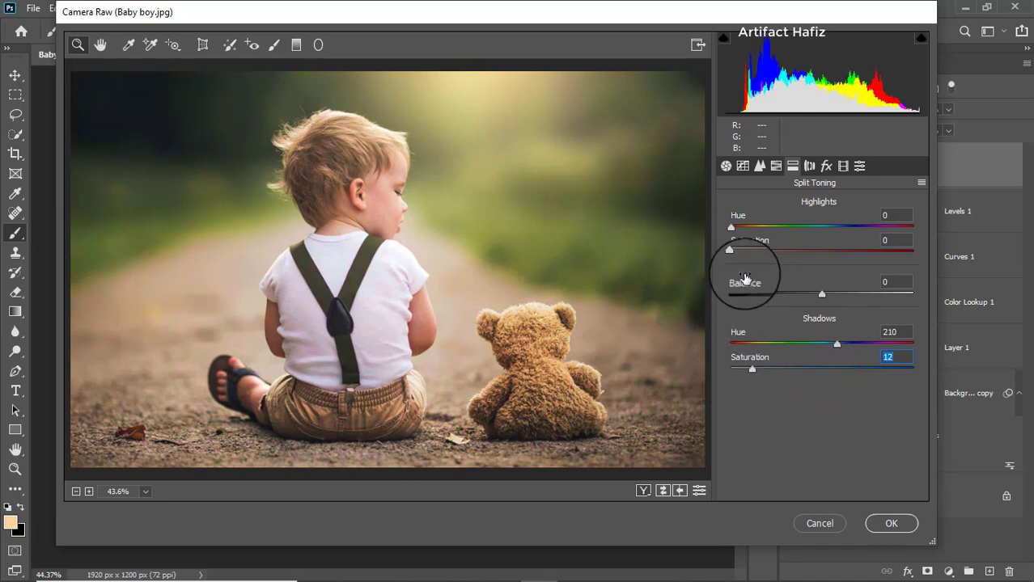
{"action": "left_click_drag", "start_coordinate": [732, 251], "coordinate": [834, 230]}
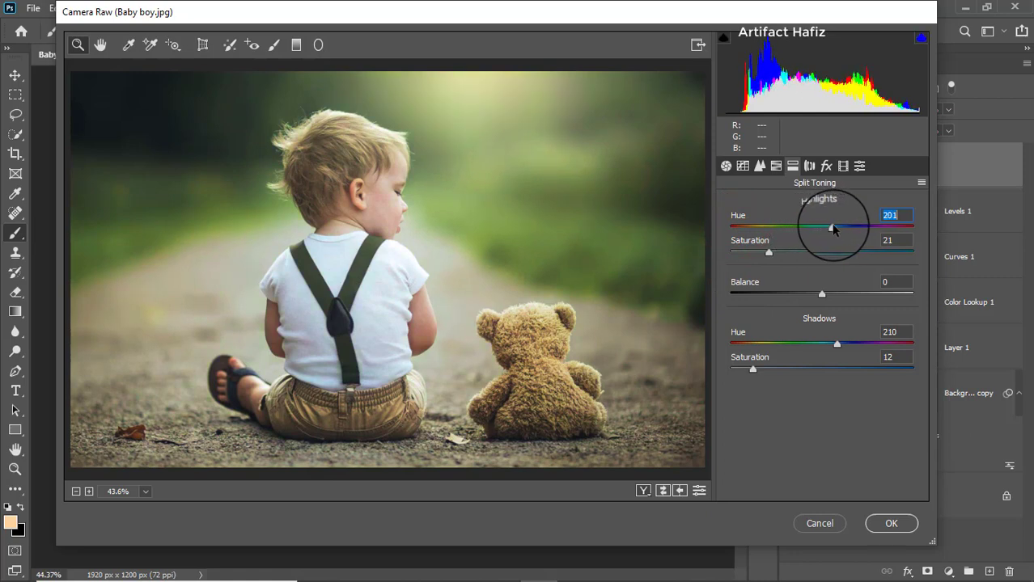
{"action": "left_click_drag", "start_coordinate": [769, 256], "coordinate": [755, 256]}
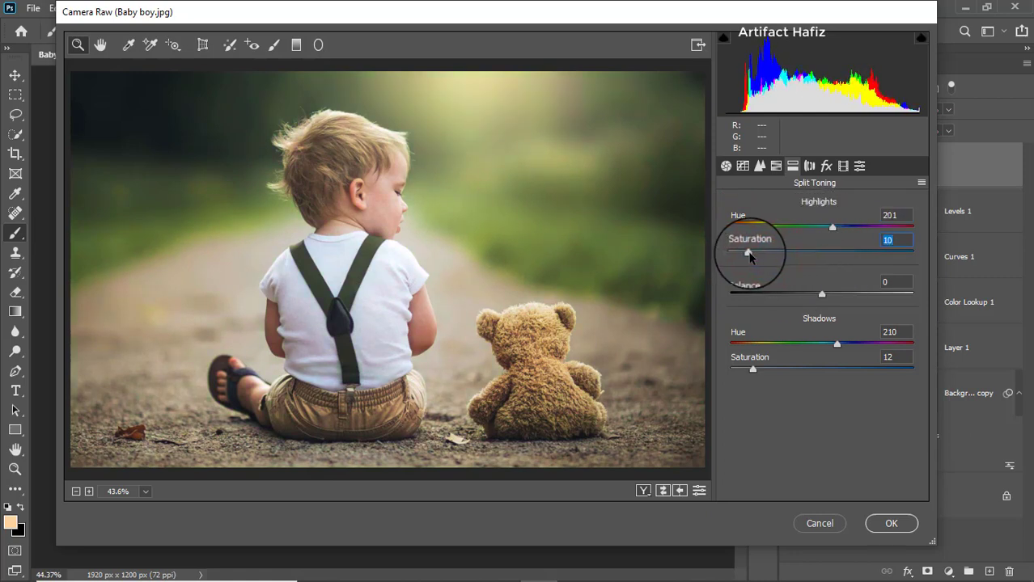
Step: Set the calibration hues to Red Primary -23, Green Primary +6 and Blue Primary +8, and apply the Camera Raw filter
{"action": "left_click", "coordinate": [824, 167]}
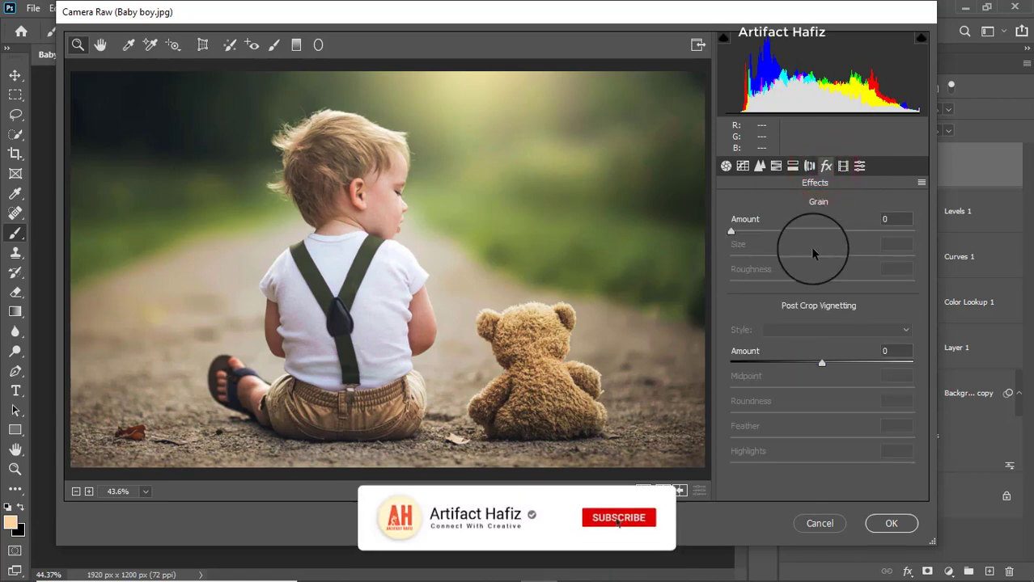
{"action": "left_click", "coordinate": [841, 166]}
{"action": "mouse_move", "coordinate": [821, 311]}
{"action": "left_mouse_down"}
{"action": "mouse_move", "coordinate": [801, 308]}
{"action": "mouse_move", "coordinate": [817, 313]}
{"action": "mouse_move", "coordinate": [796, 314]}
{"action": "mouse_move", "coordinate": [805, 320]}
{"action": "left_mouse_up"}
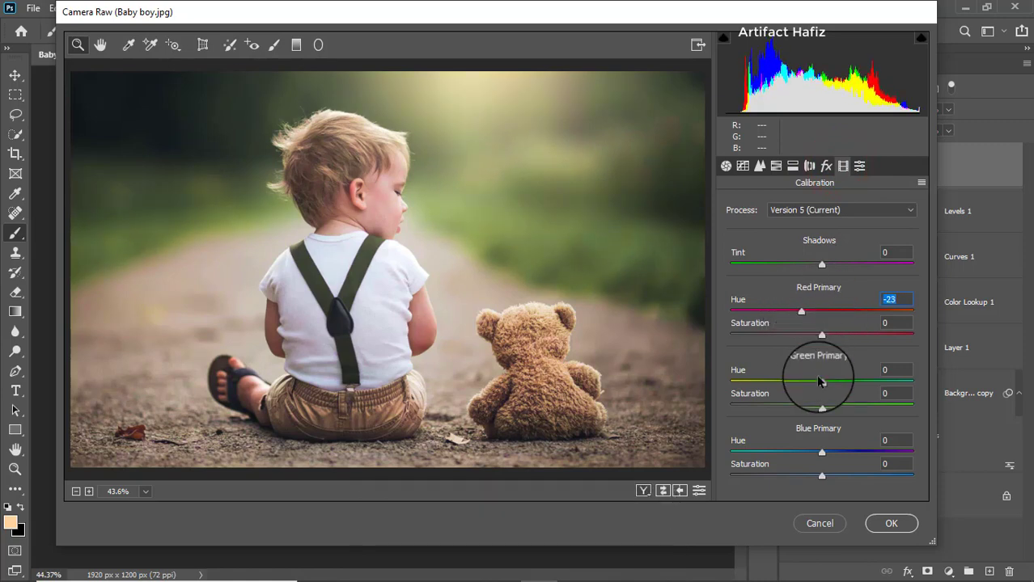
{"action": "mouse_move", "coordinate": [822, 381]}
{"action": "left_mouse_down"}
{"action": "mouse_move", "coordinate": [842, 382]}
{"action": "mouse_move", "coordinate": [827, 383]}
{"action": "left_mouse_up"}
{"action": "mouse_move", "coordinate": [822, 453]}
{"action": "left_mouse_down"}
{"action": "mouse_move", "coordinate": [812, 456]}
{"action": "mouse_move", "coordinate": [829, 453]}
{"action": "left_mouse_up"}
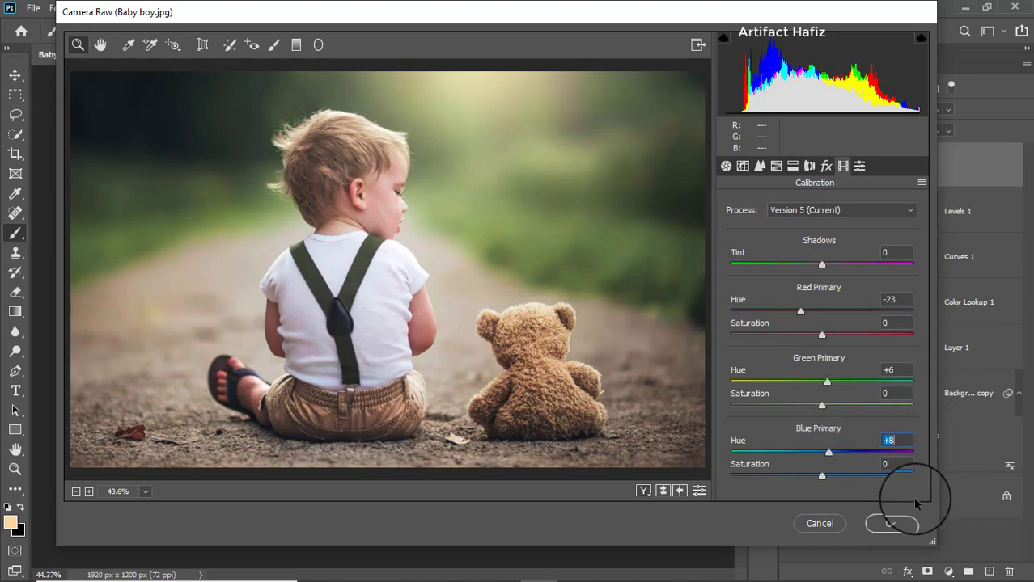
{"action": "left_click", "coordinate": [893, 523]}
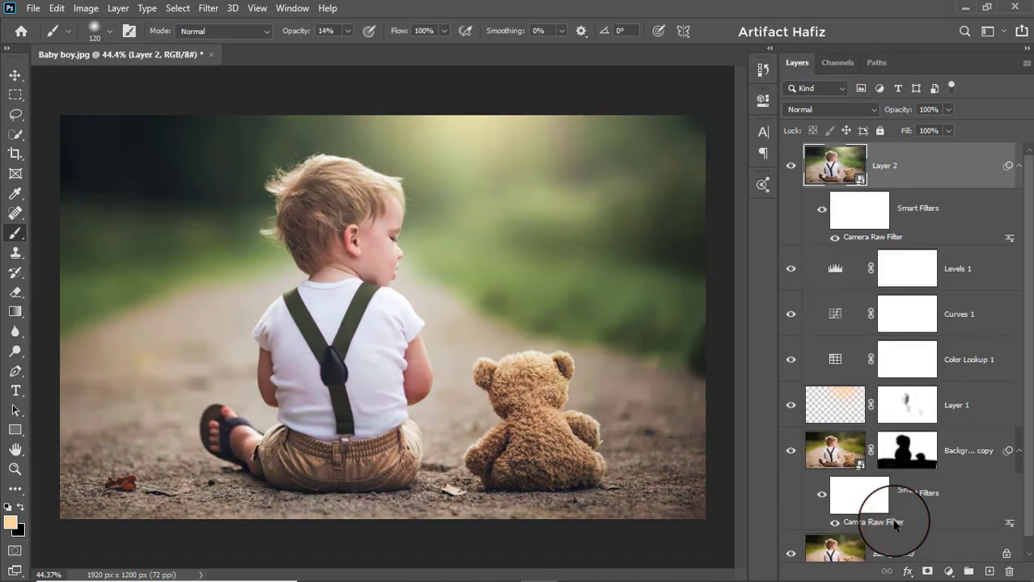
Step: Compare the photo before and after by toggling the visibility of Layer 2 and of all layers above the Background
{"action": "left_click", "coordinate": [791, 167]}
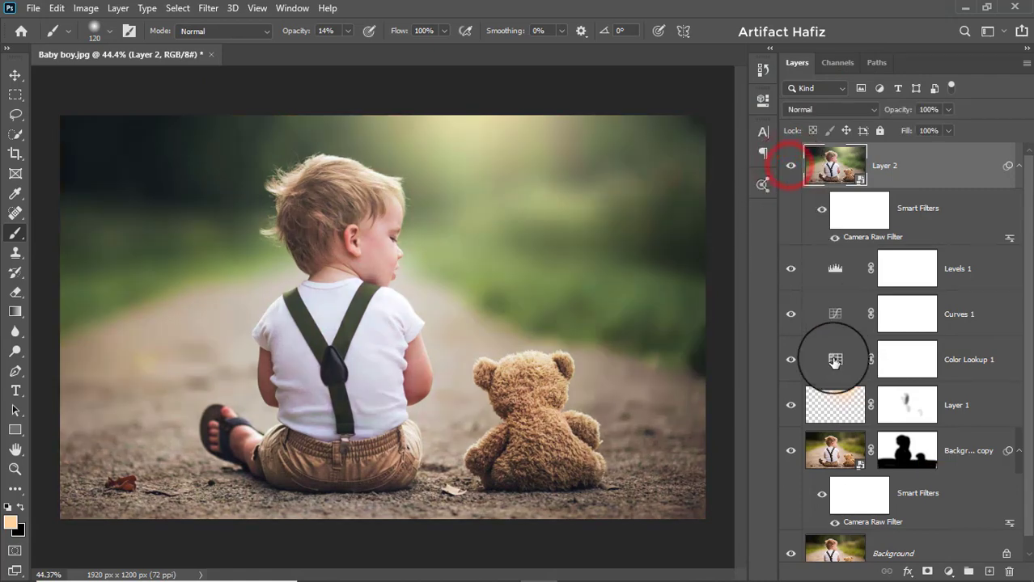
{"action": "scroll", "coordinate": [826, 351], "scroll_direction": "down", "scroll_amount": 1}
{"action": "left_click", "coordinate": [791, 543], "text": "alt"}
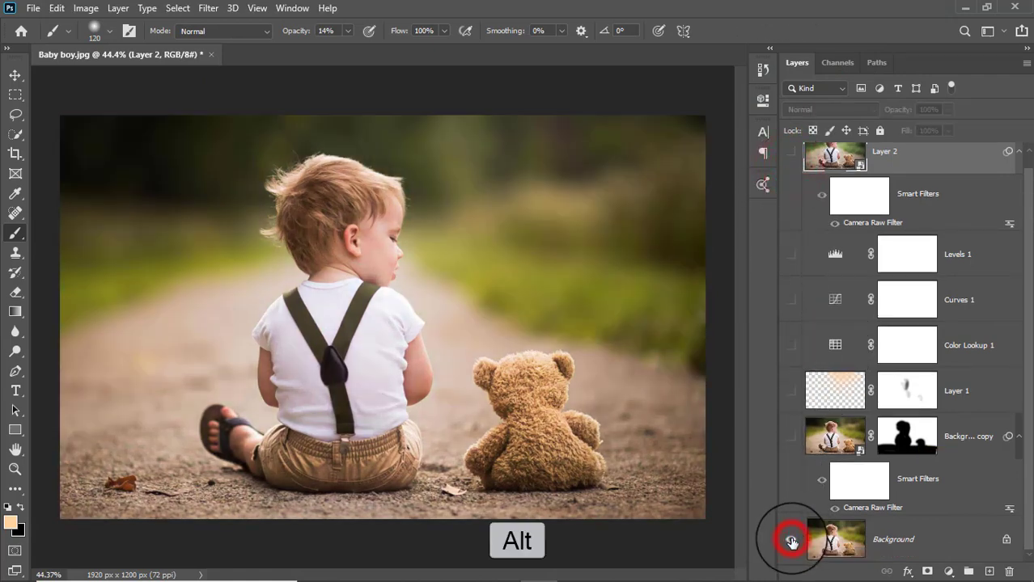
{"action": "left_click", "coordinate": [791, 543], "text": "alt"}
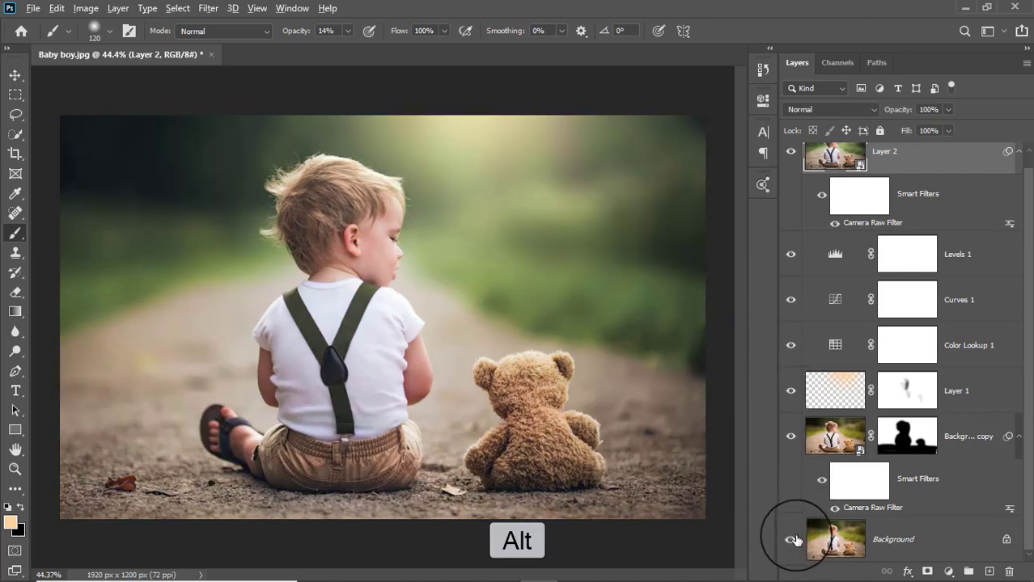
{"action": "left_click", "coordinate": [792, 542], "text": "alt"}
{"action": "left_click", "coordinate": [793, 543], "text": "alt"}
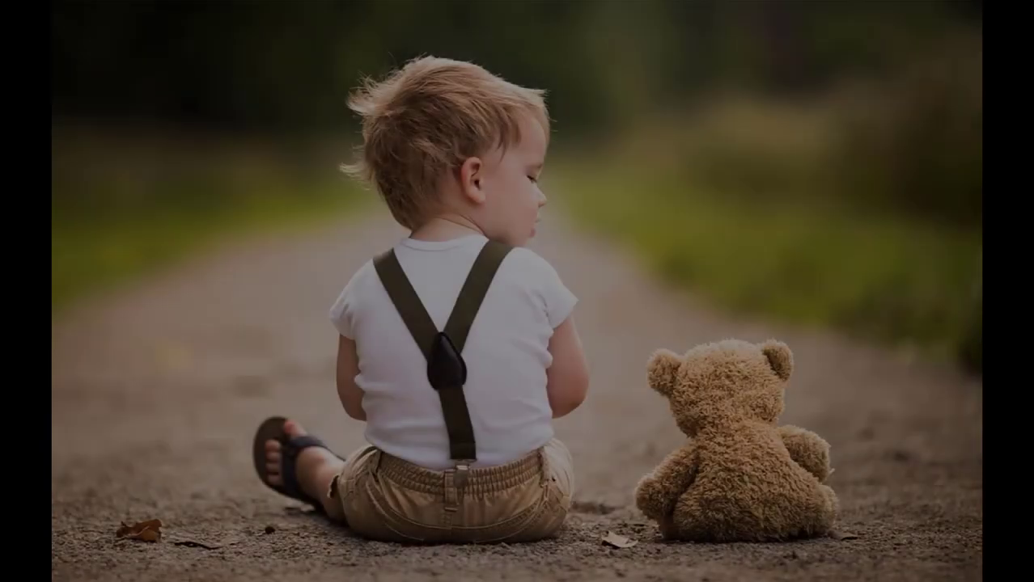